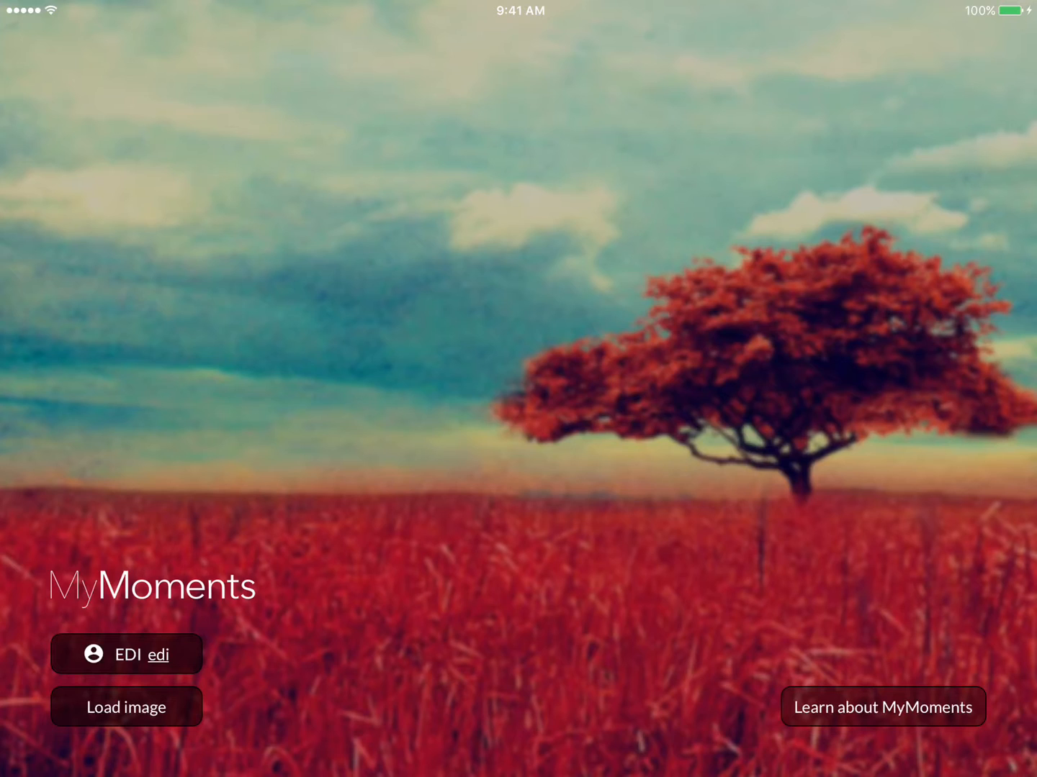
- Load the fenced forest path photo from the Camera Roll into the editor
click(126, 707)
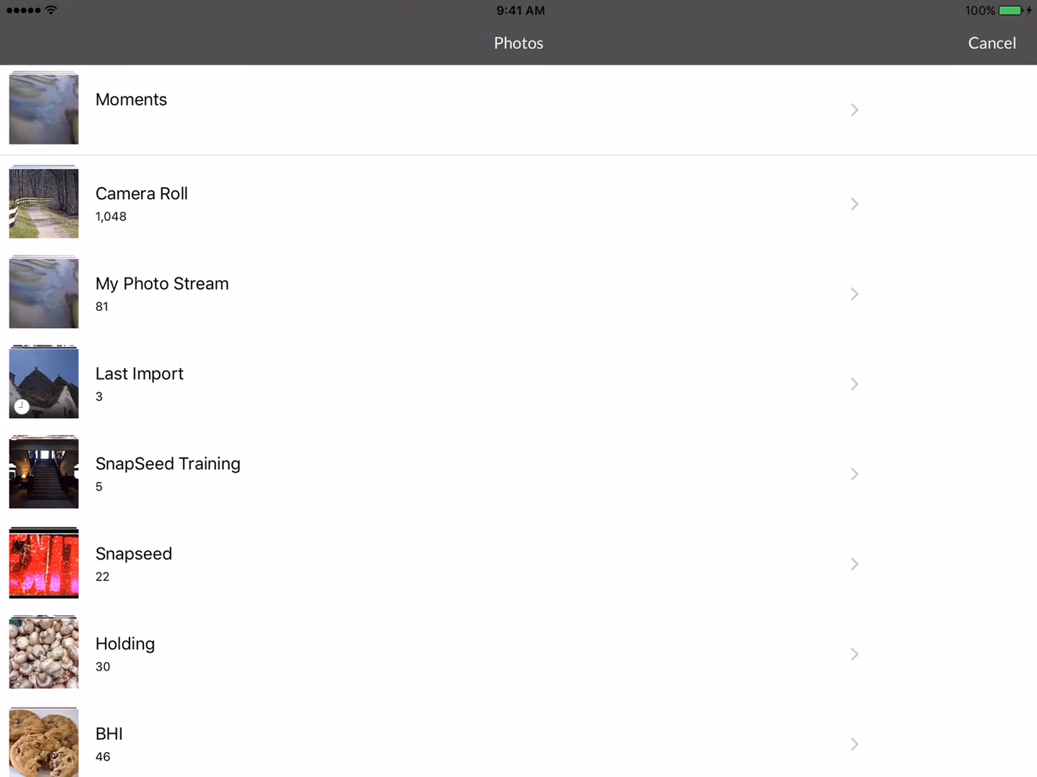
click(518, 204)
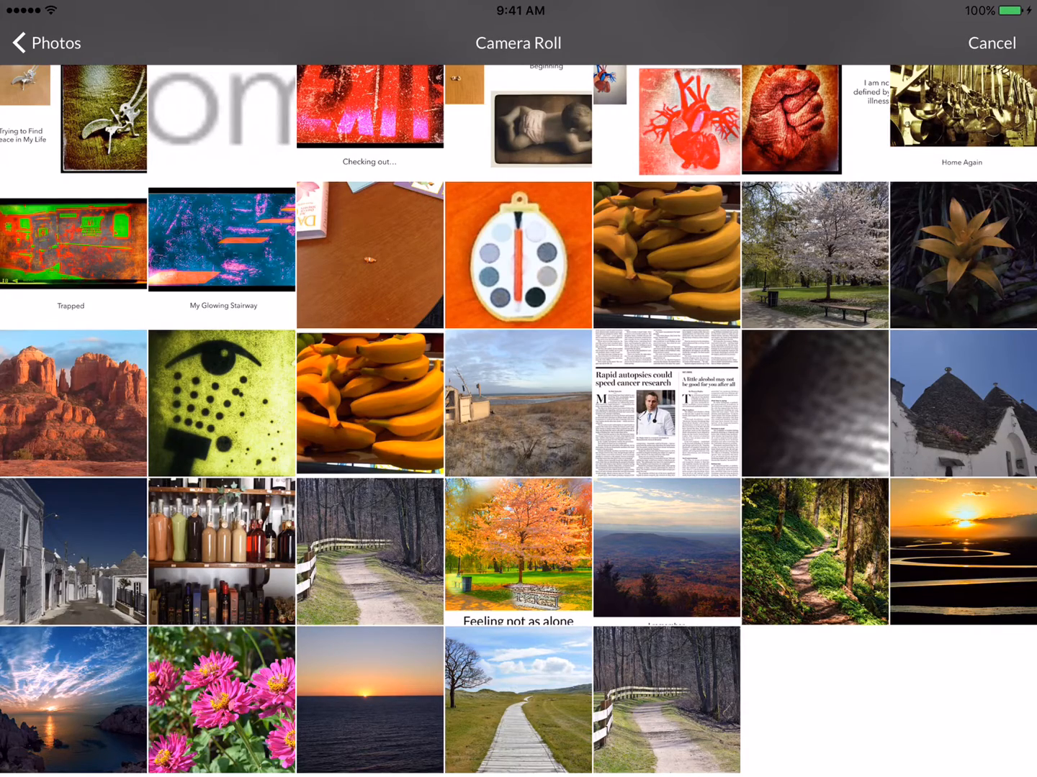
click(371, 551)
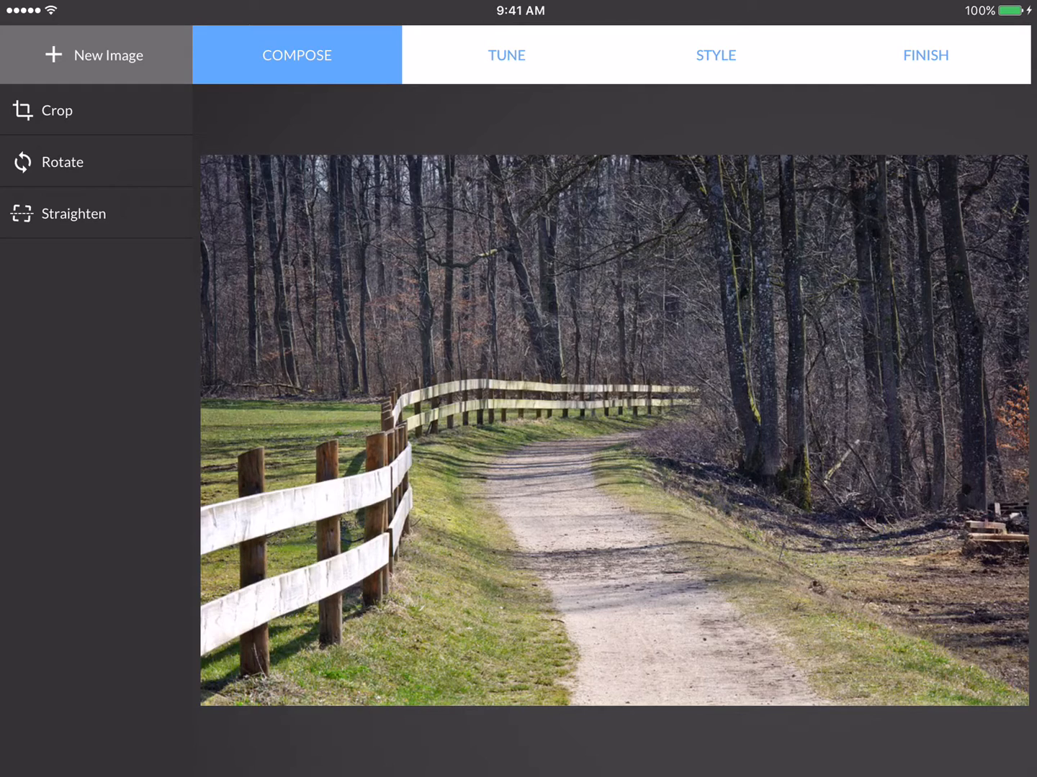
- Browse the TUNE, STYLE and FINISH options, return to COMPOSE and start cropping
click(506, 55)
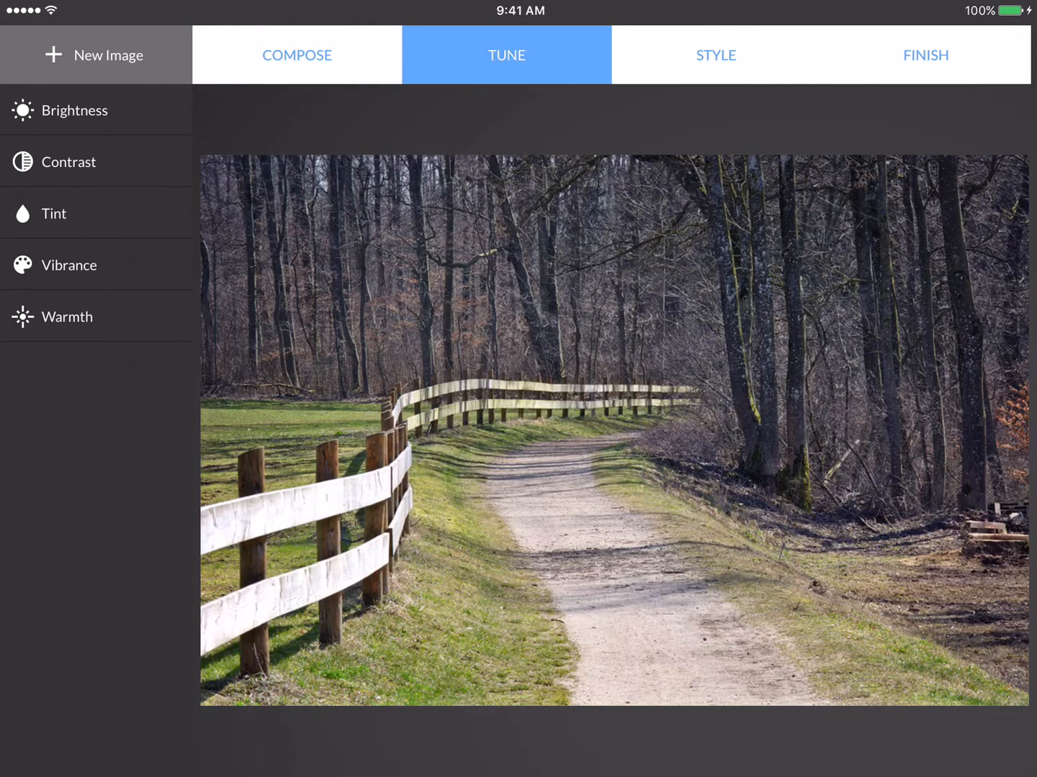
click(716, 55)
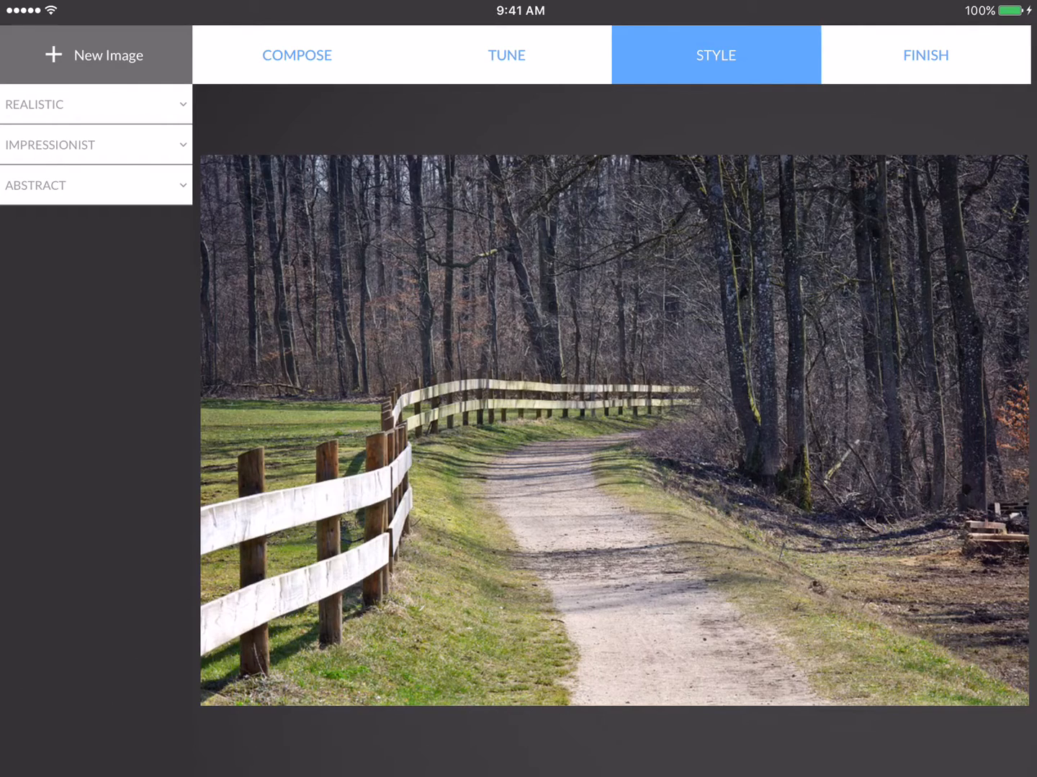
click(925, 56)
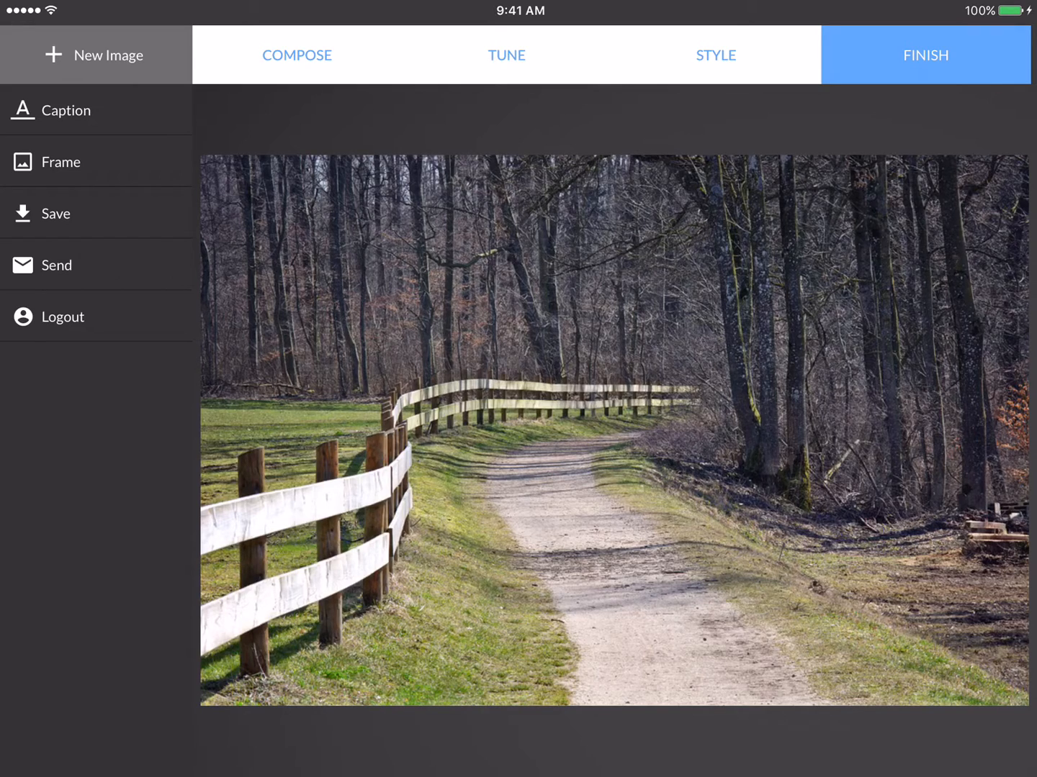
click(297, 55)
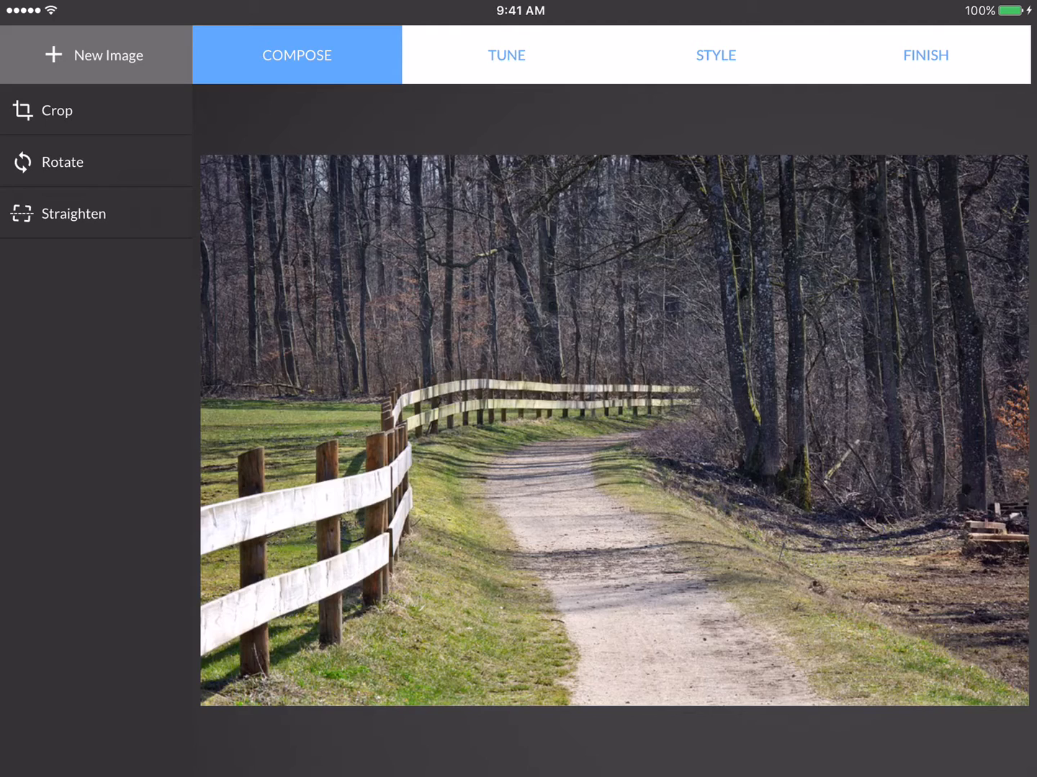
click(57, 110)
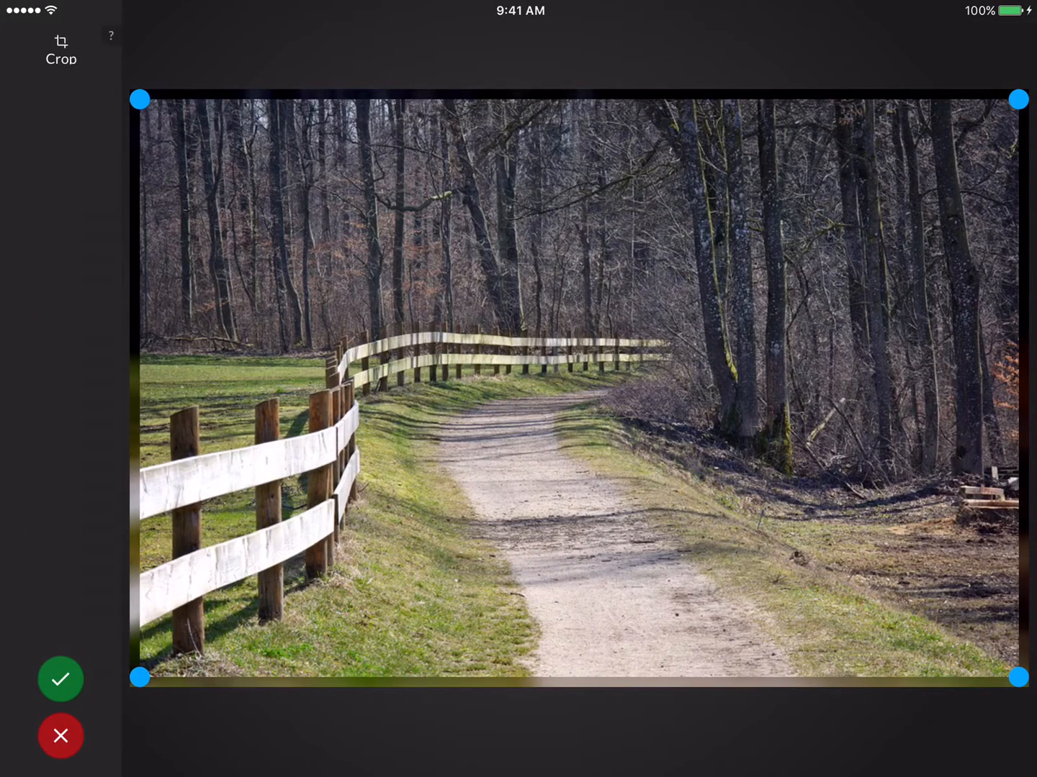
- Crop the photo to a tighter frame around the fence and trail and apply it
drag(140, 99, 191, 201)
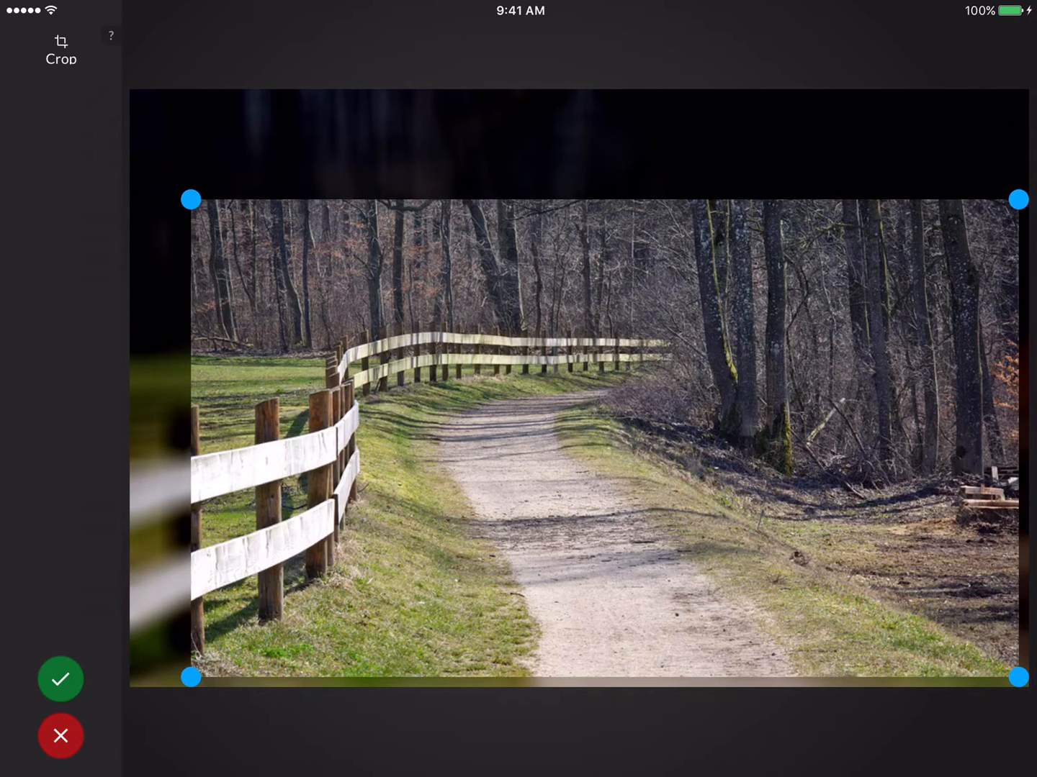
drag(1018, 678, 930, 614)
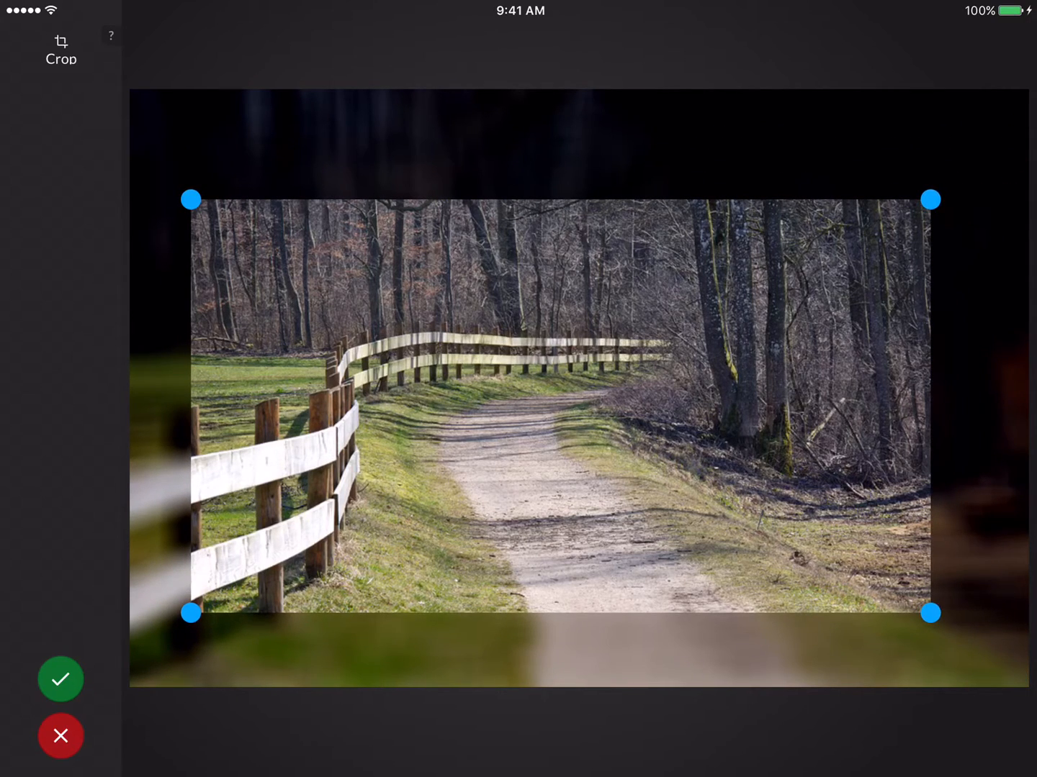
drag(543, 429, 589, 423)
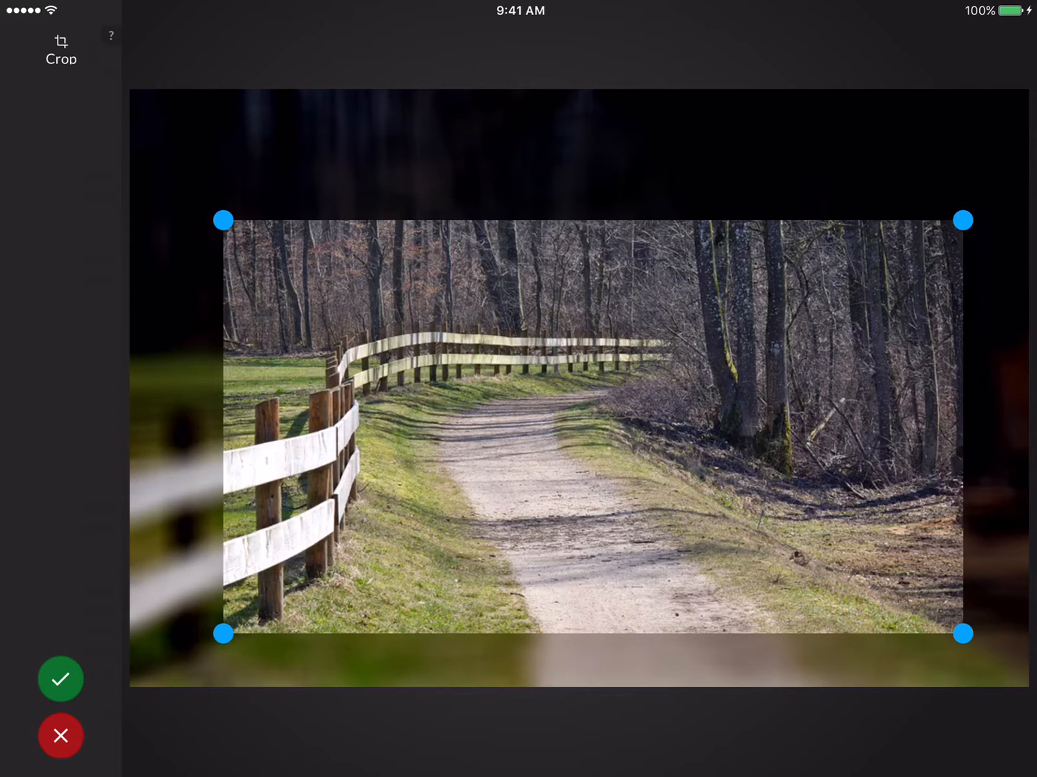
click(61, 678)
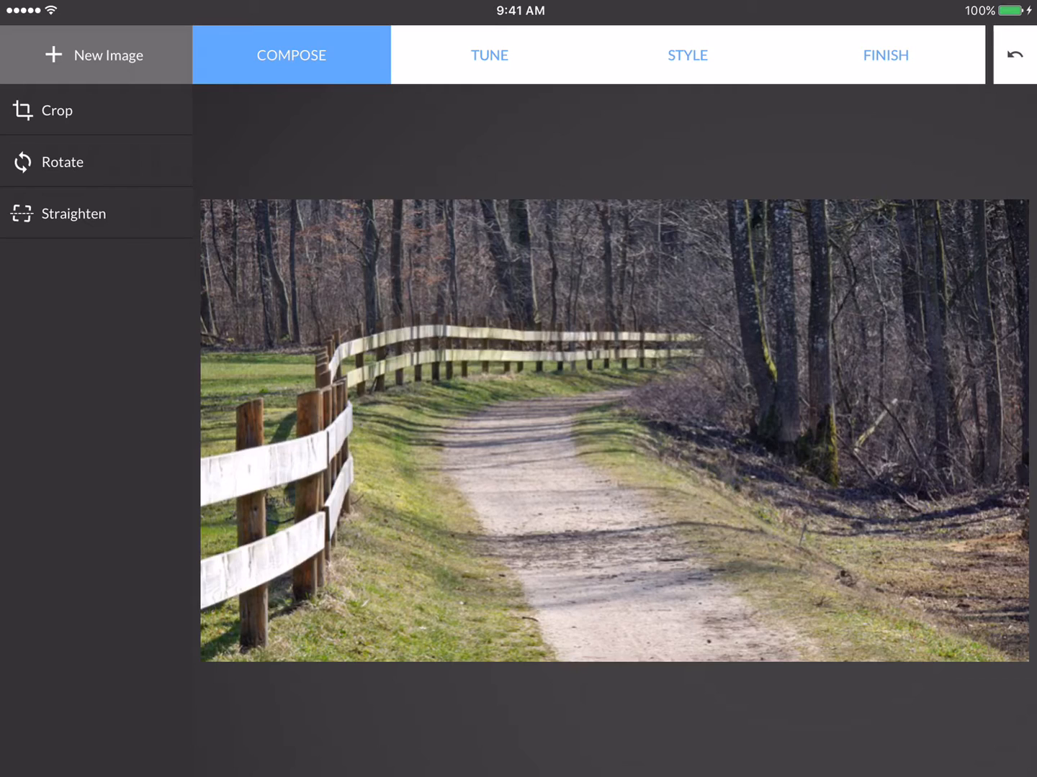
- Try a Brightness adjustment on the cropped photo and leave it essentially unchanged
click(489, 56)
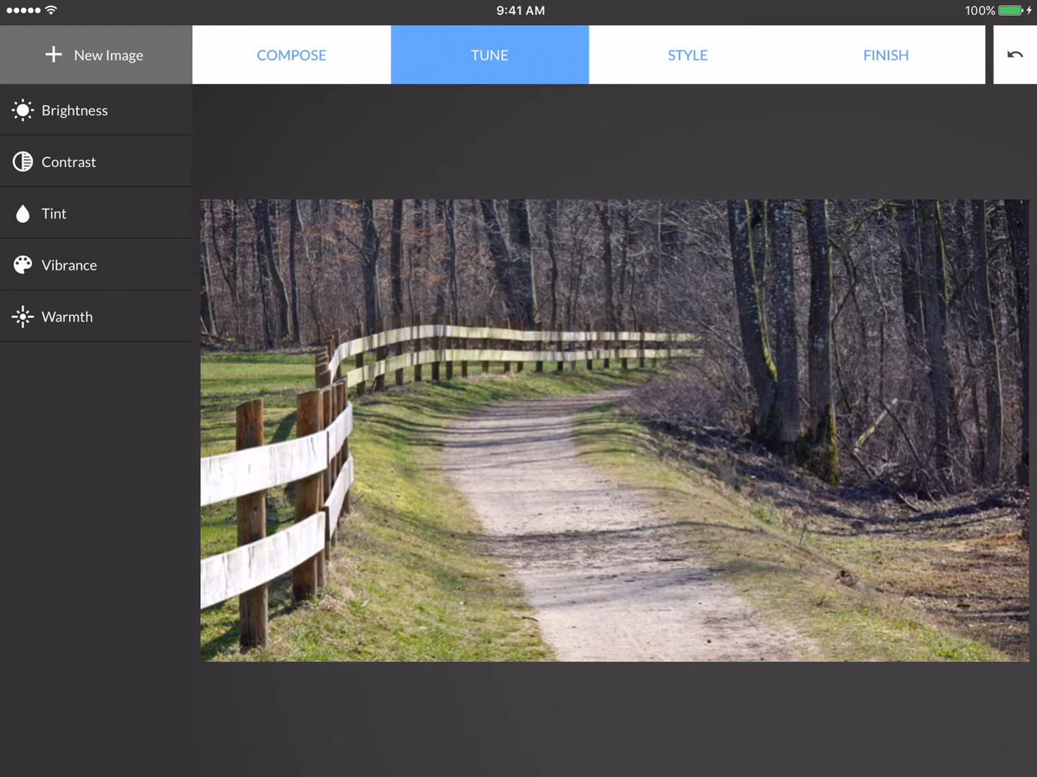
click(96, 110)
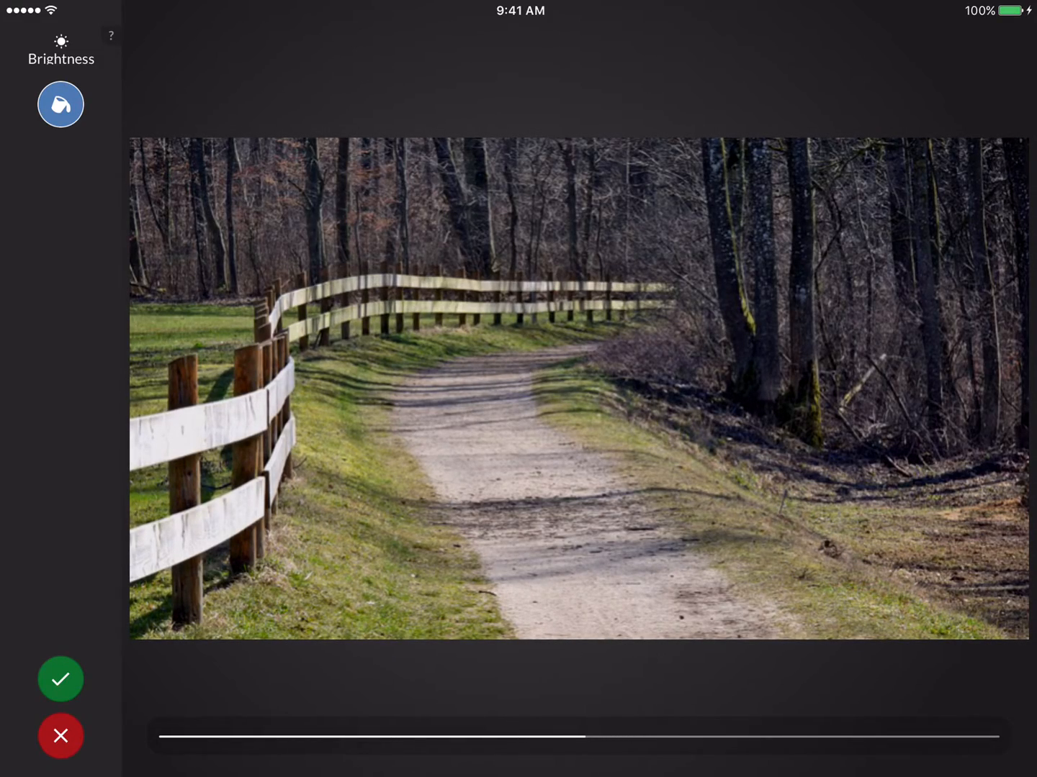
click(61, 679)
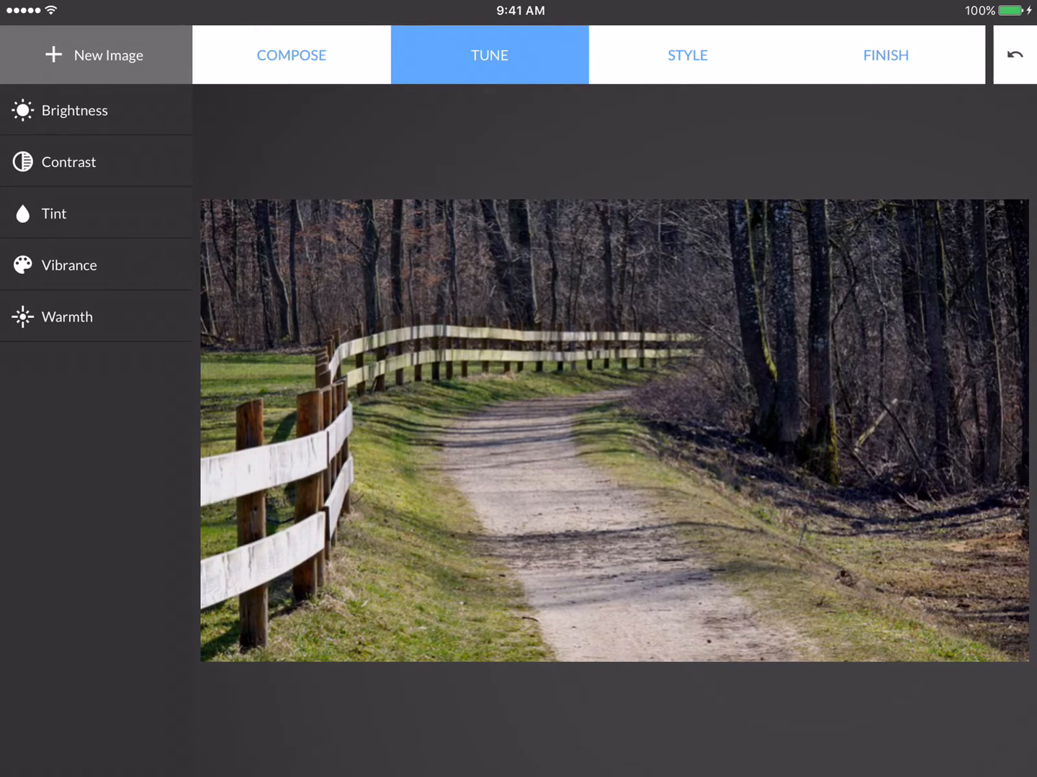
- Apply a Vibrance boost across the whole photo, toned down slightly, and accept it
click(96, 264)
click(61, 103)
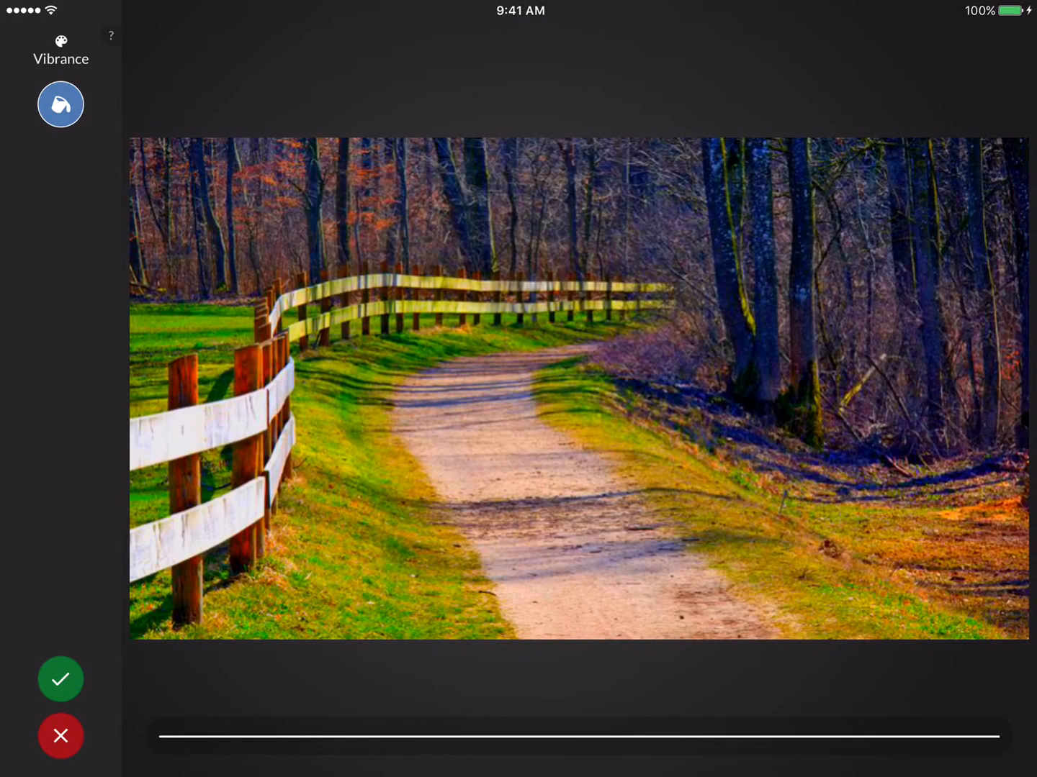
mouse_move(996, 737)
mouse_down()
mouse_move(345, 737)
mouse_move(1000, 738)
mouse_up()
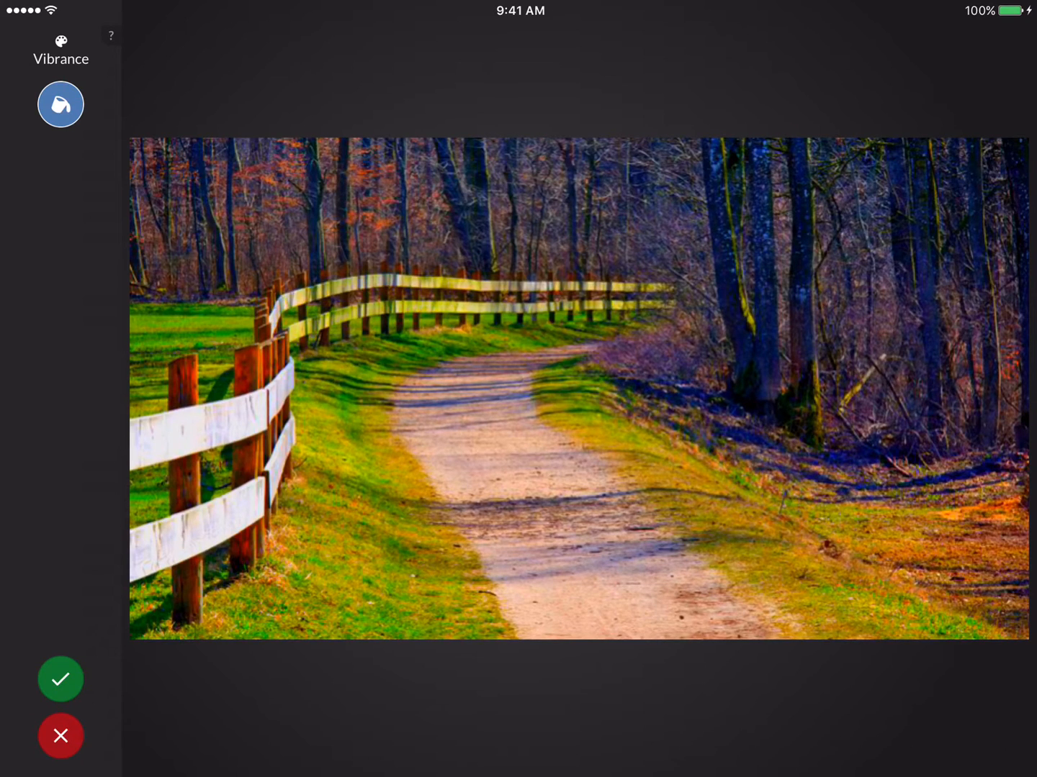
click(61, 678)
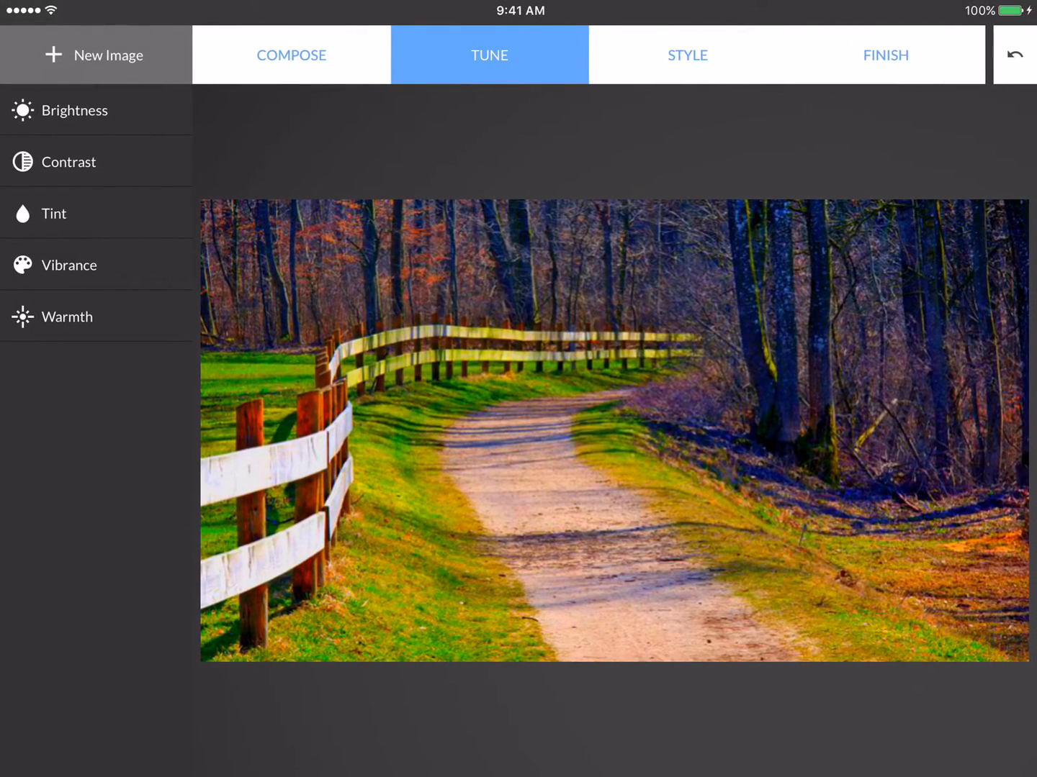
- Raise Vibrance again to extreme saturation and accept the stronger boost
click(96, 265)
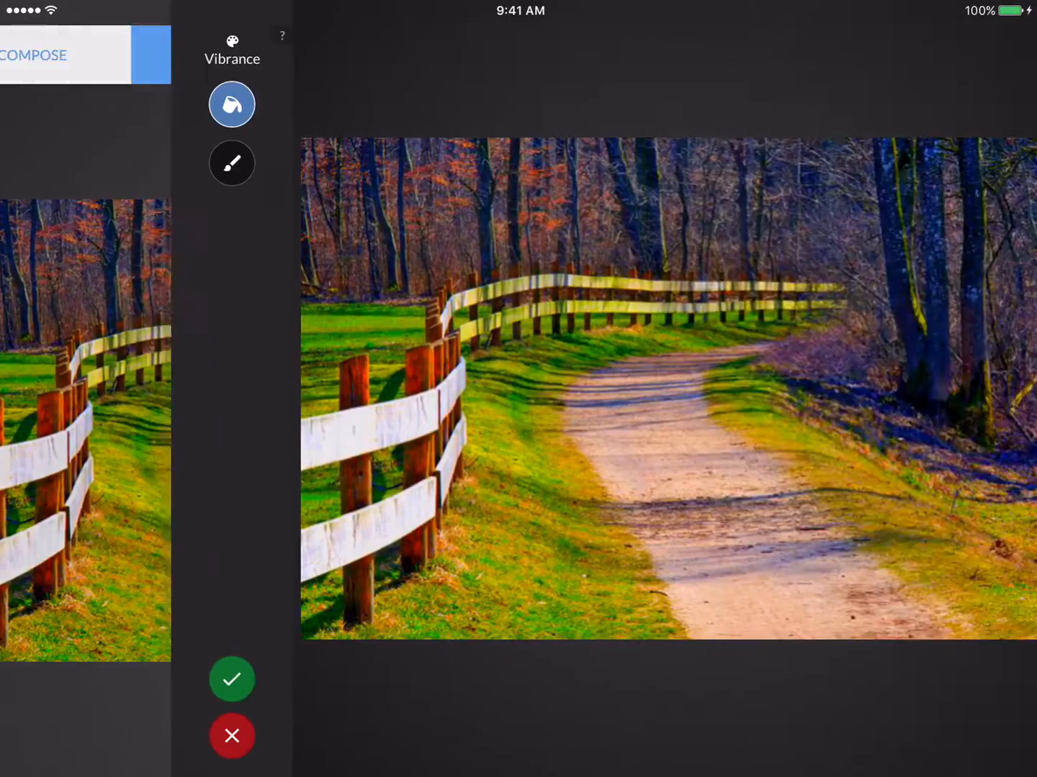
mouse_move(567, 737)
mouse_down()
mouse_move(907, 736)
mouse_move(647, 737)
mouse_up()
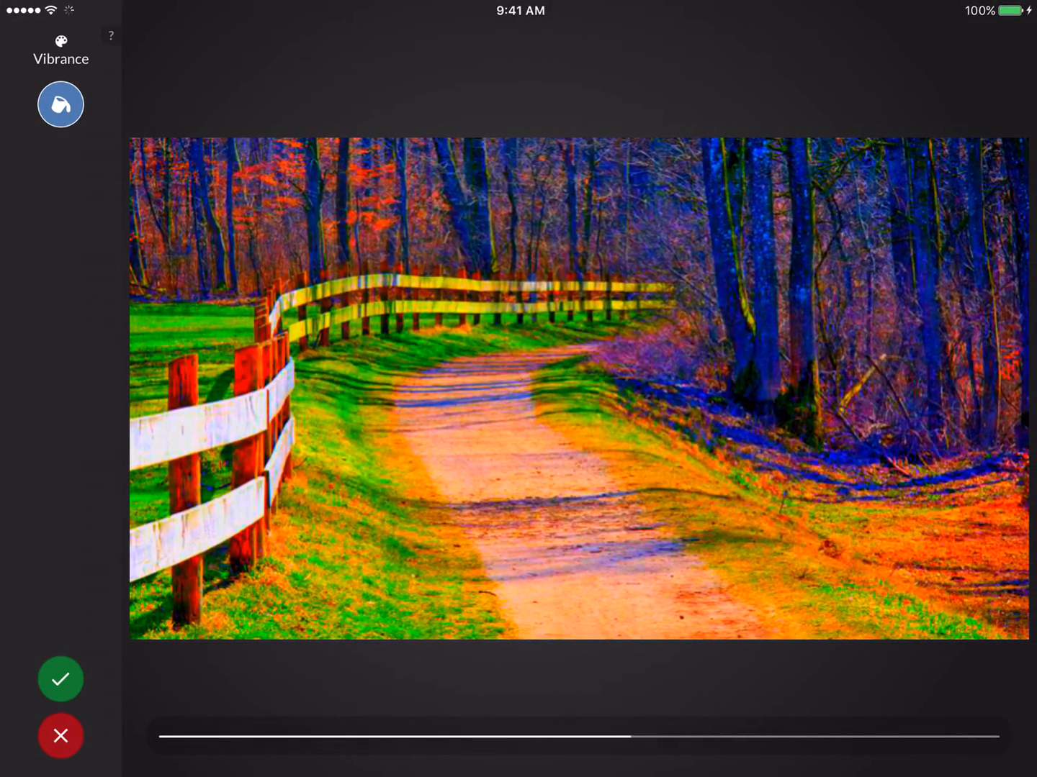
click(60, 678)
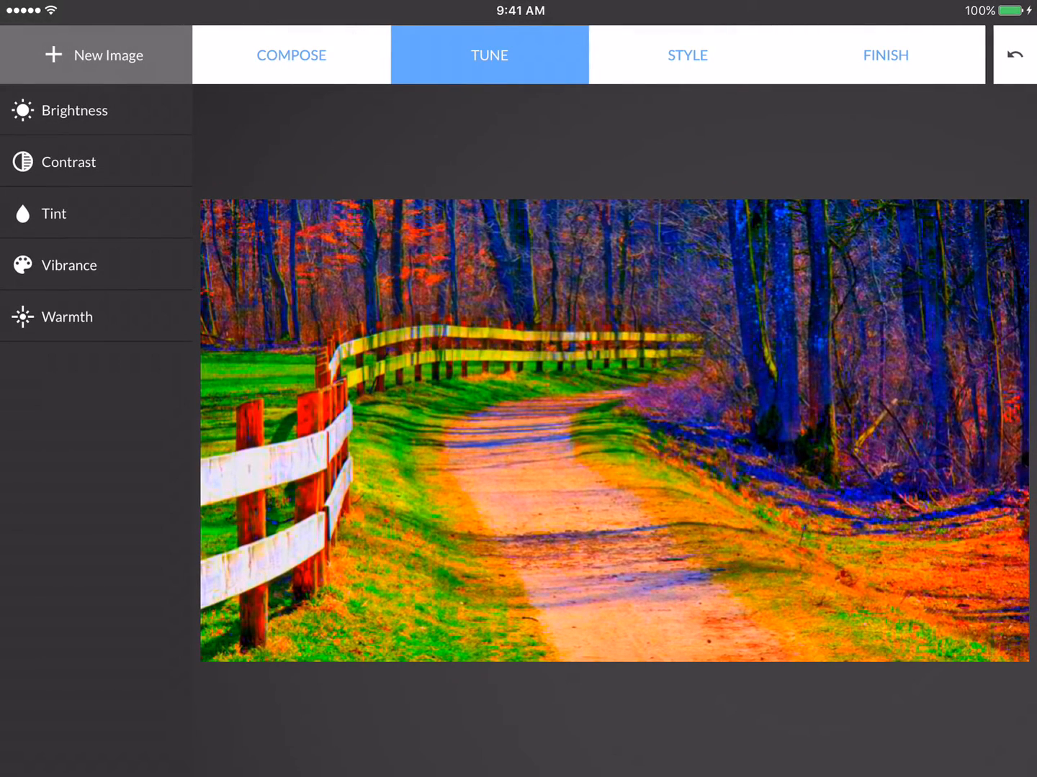
click(687, 54)
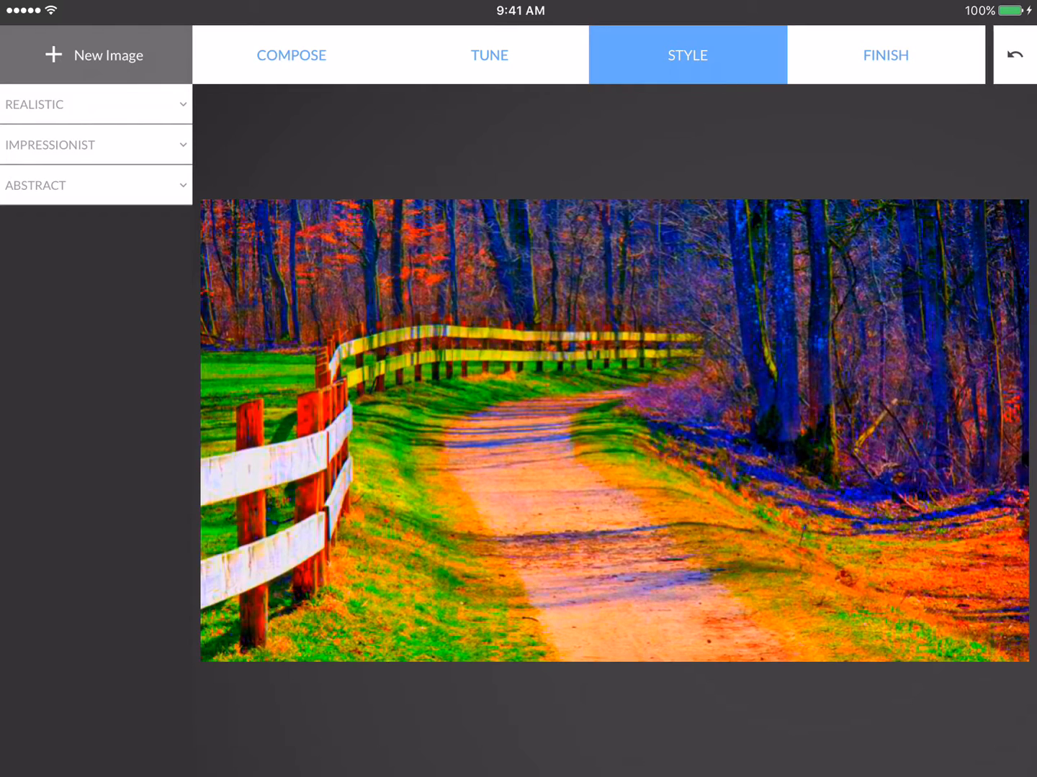
click(96, 103)
click(96, 403)
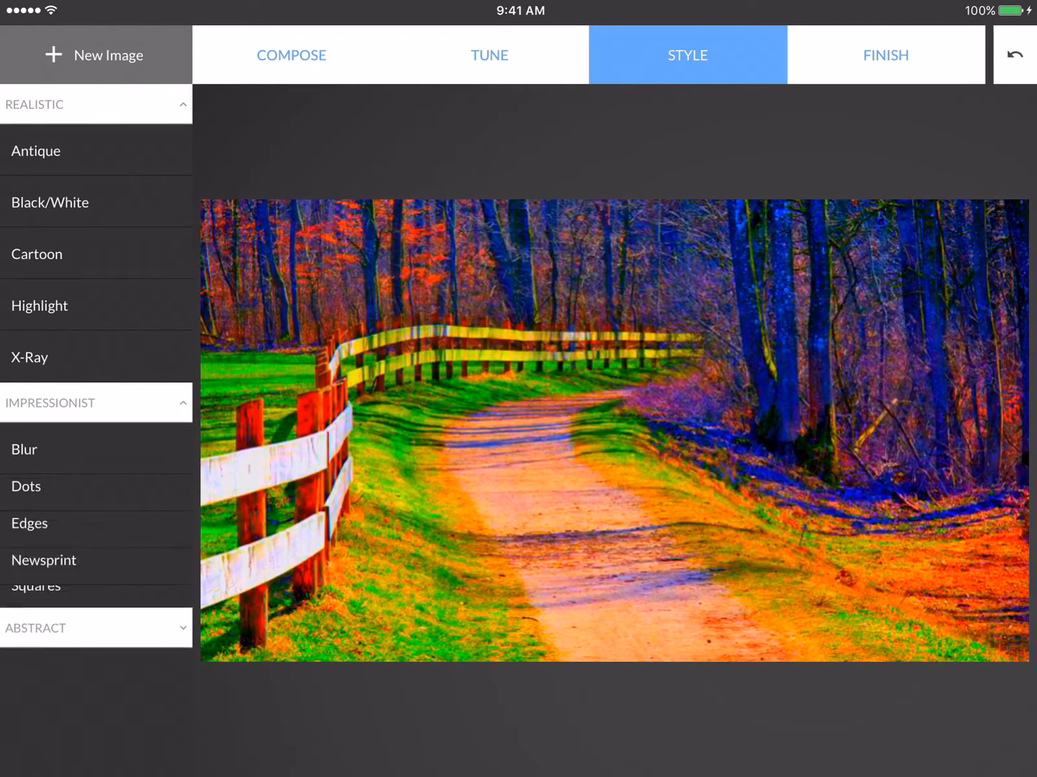
click(96, 701)
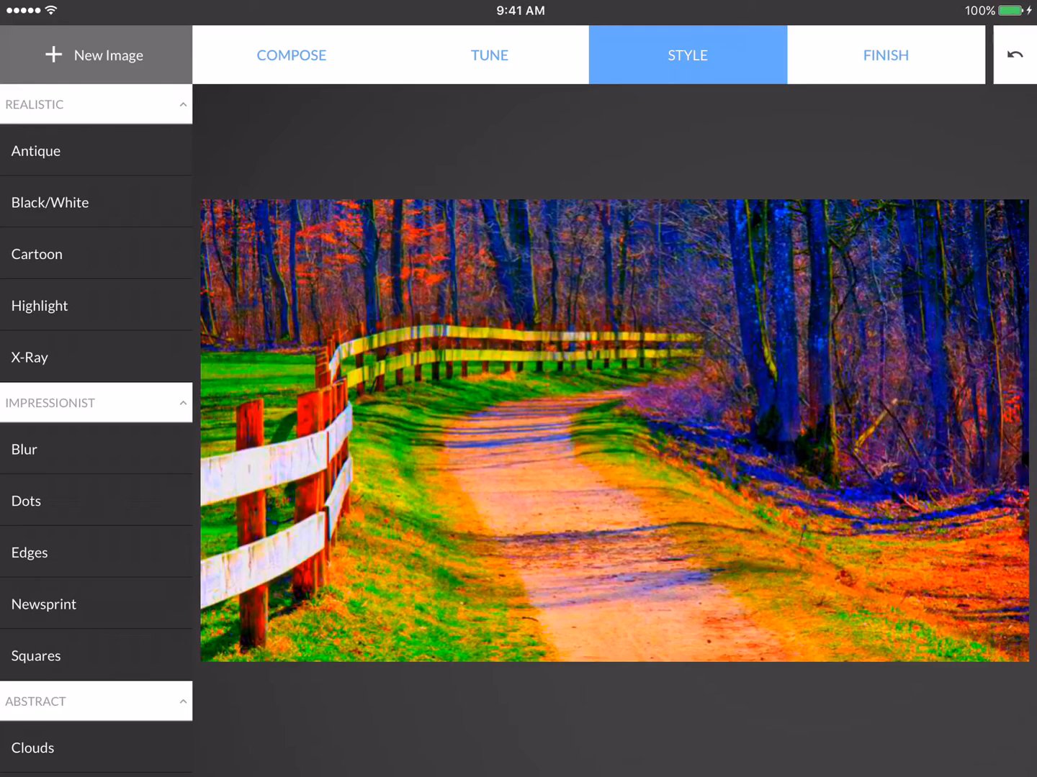
click(39, 306)
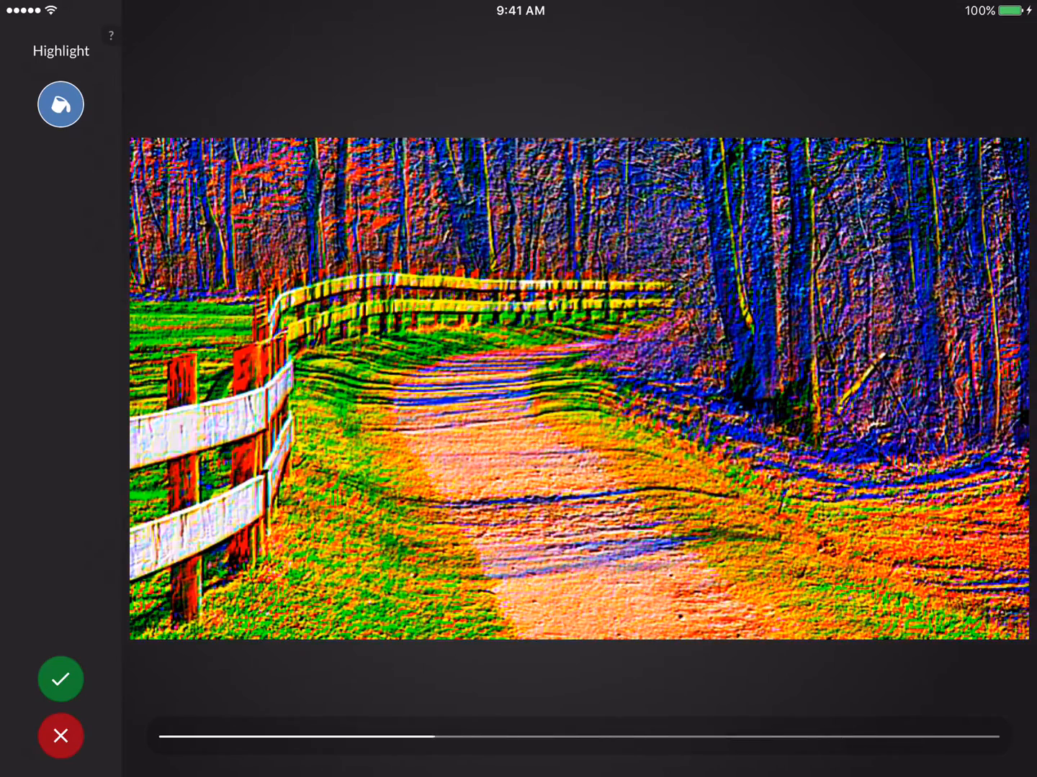
drag(770, 736, 484, 736)
click(60, 735)
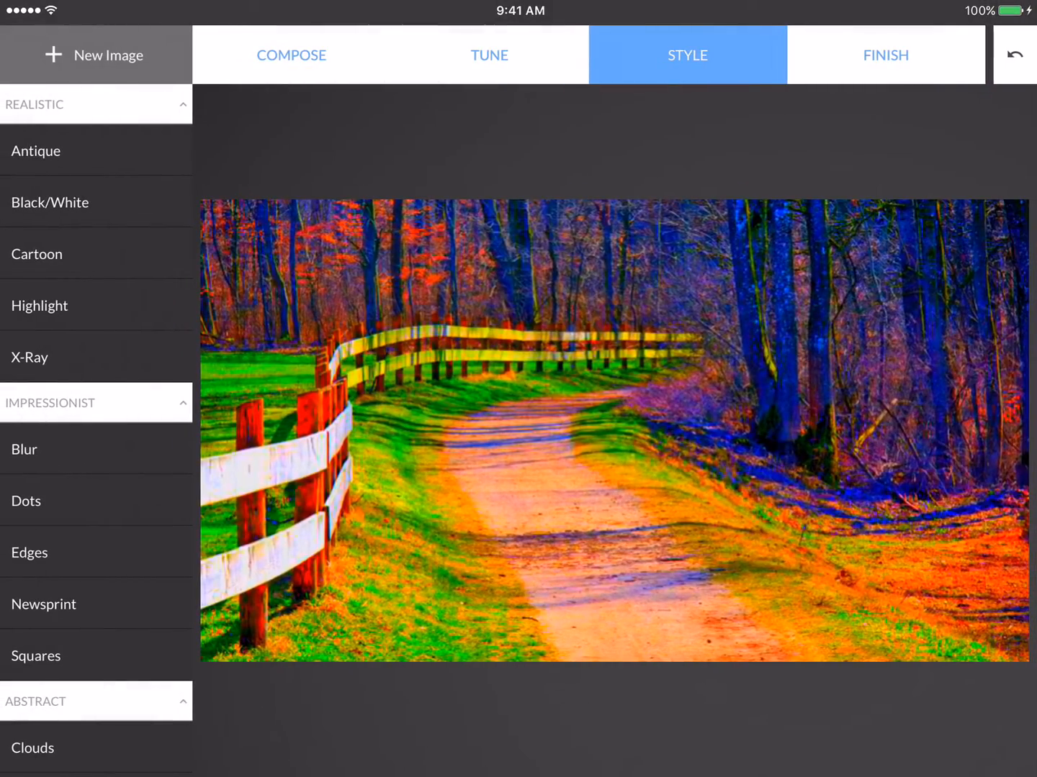
click(96, 358)
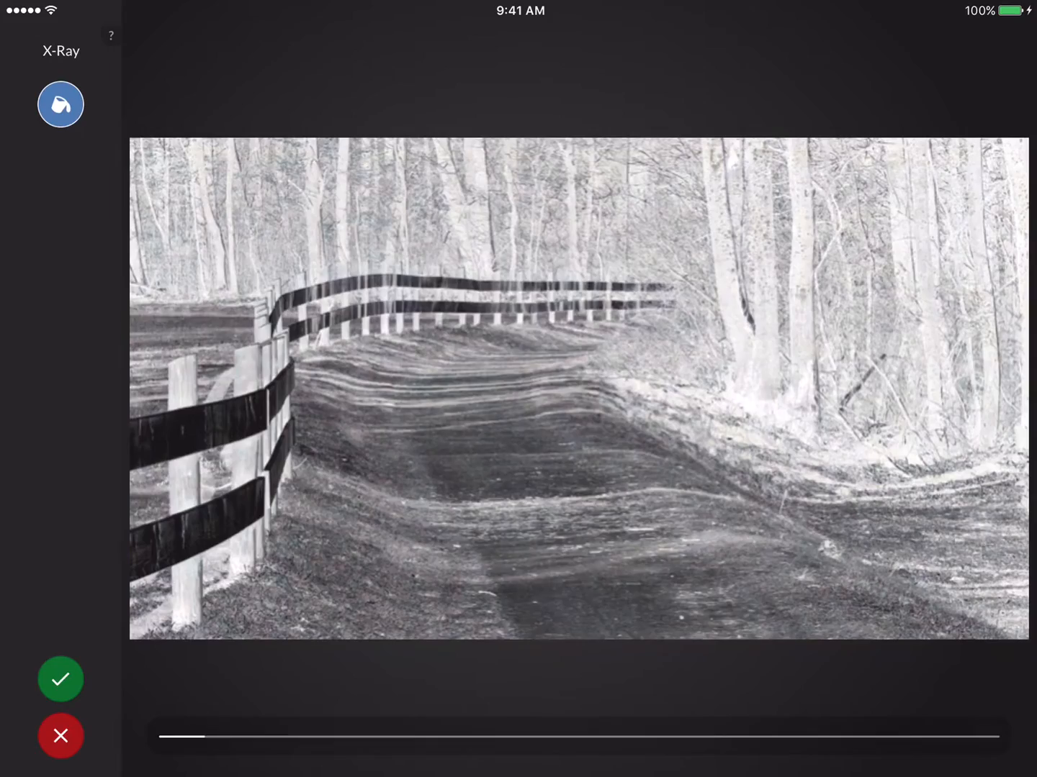
drag(543, 737, 739, 737)
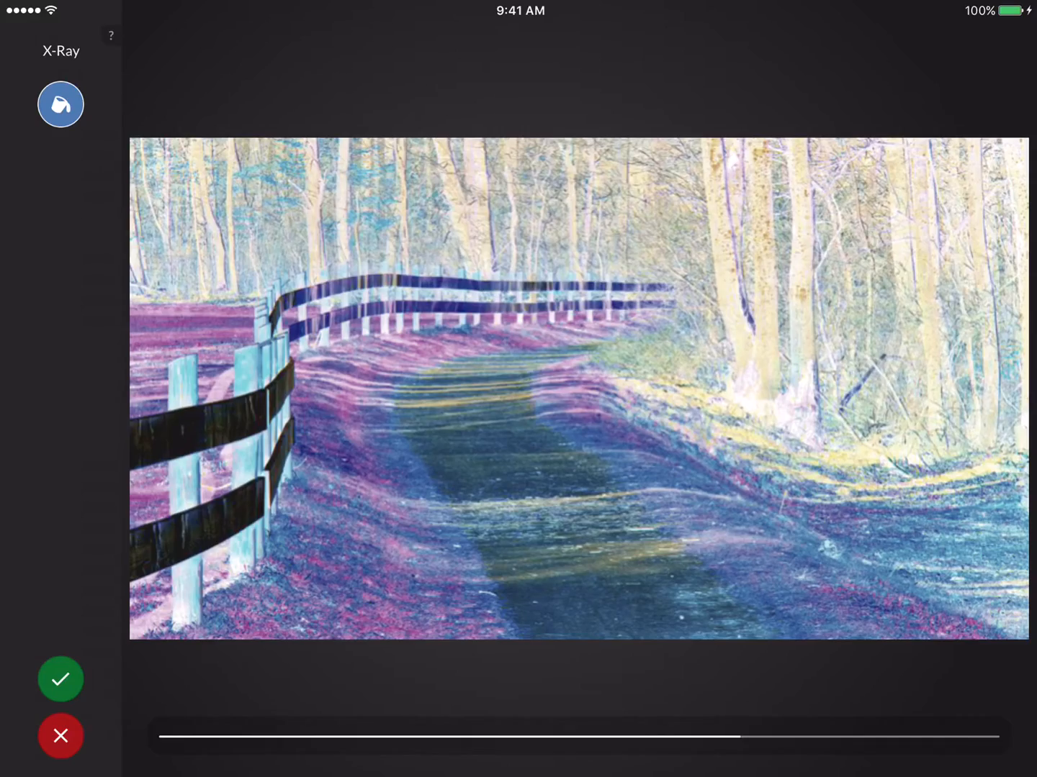
click(60, 678)
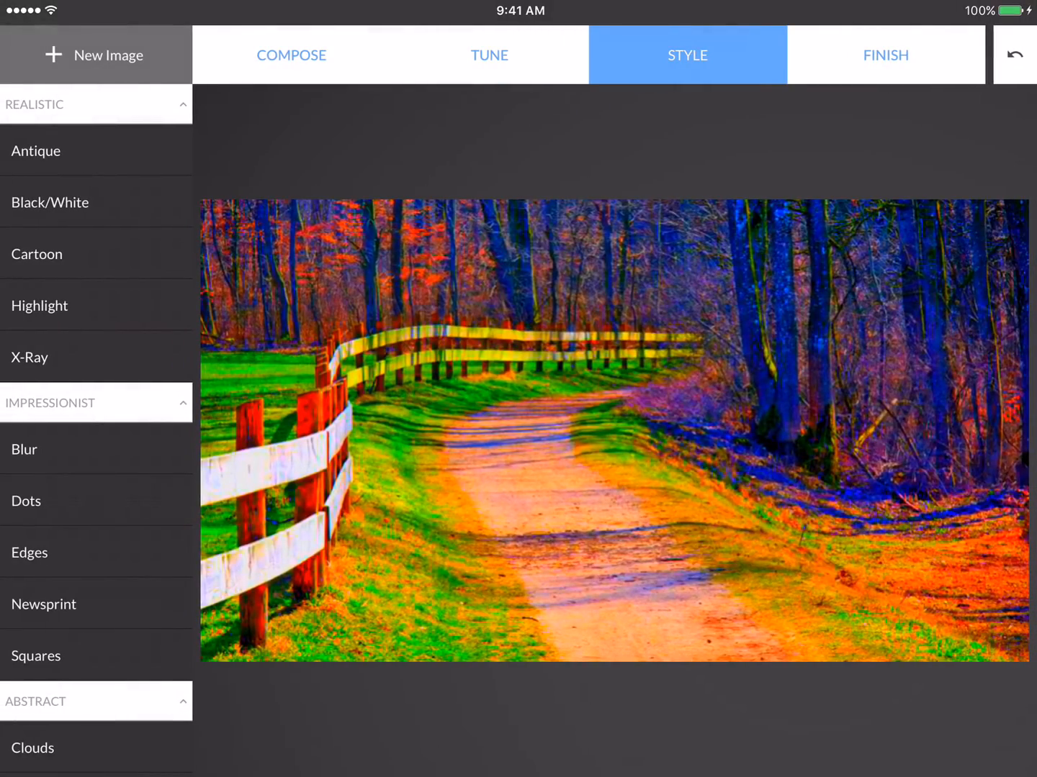
click(96, 552)
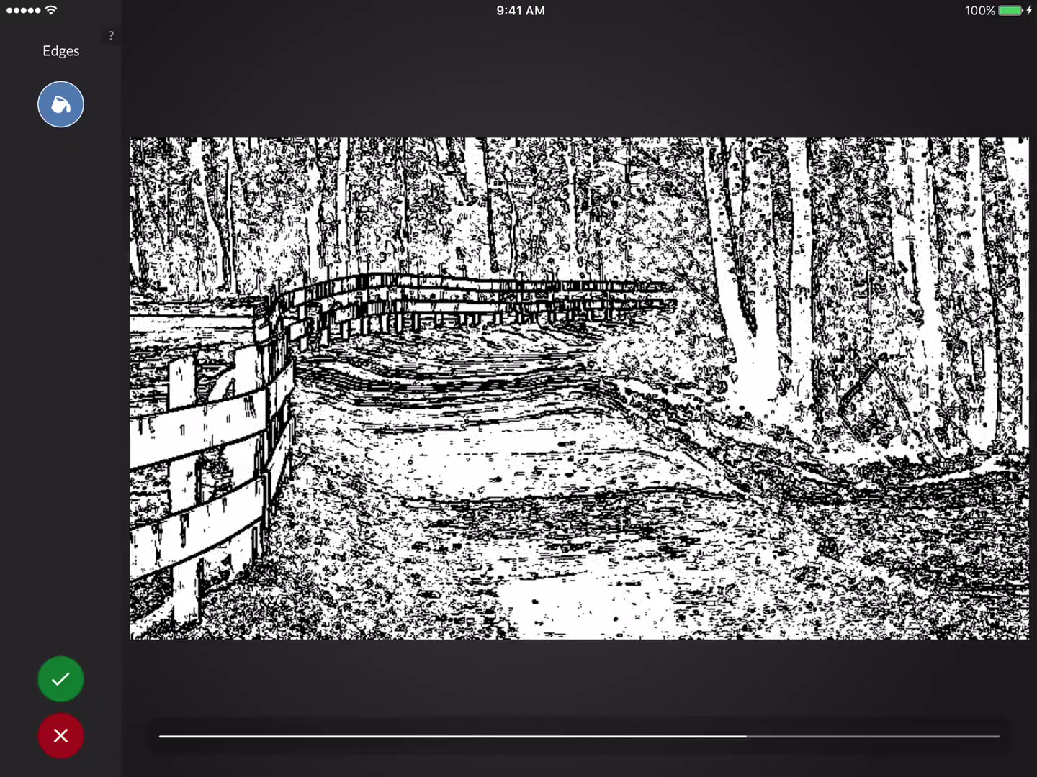
drag(599, 737, 253, 737)
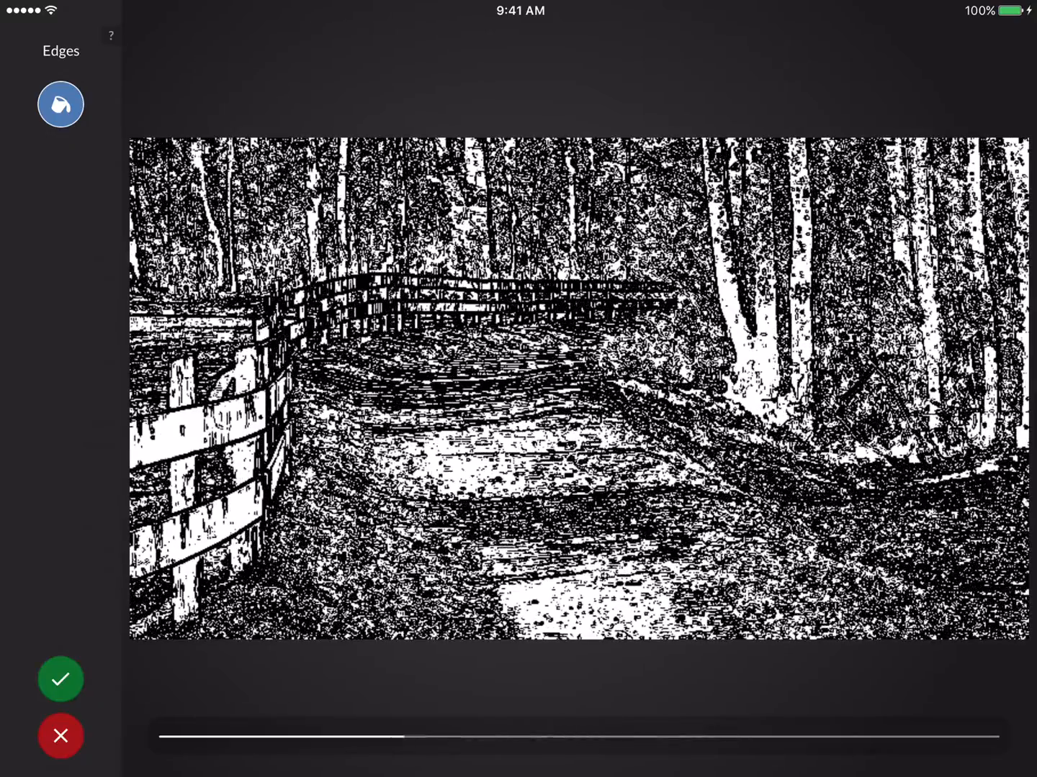
click(61, 735)
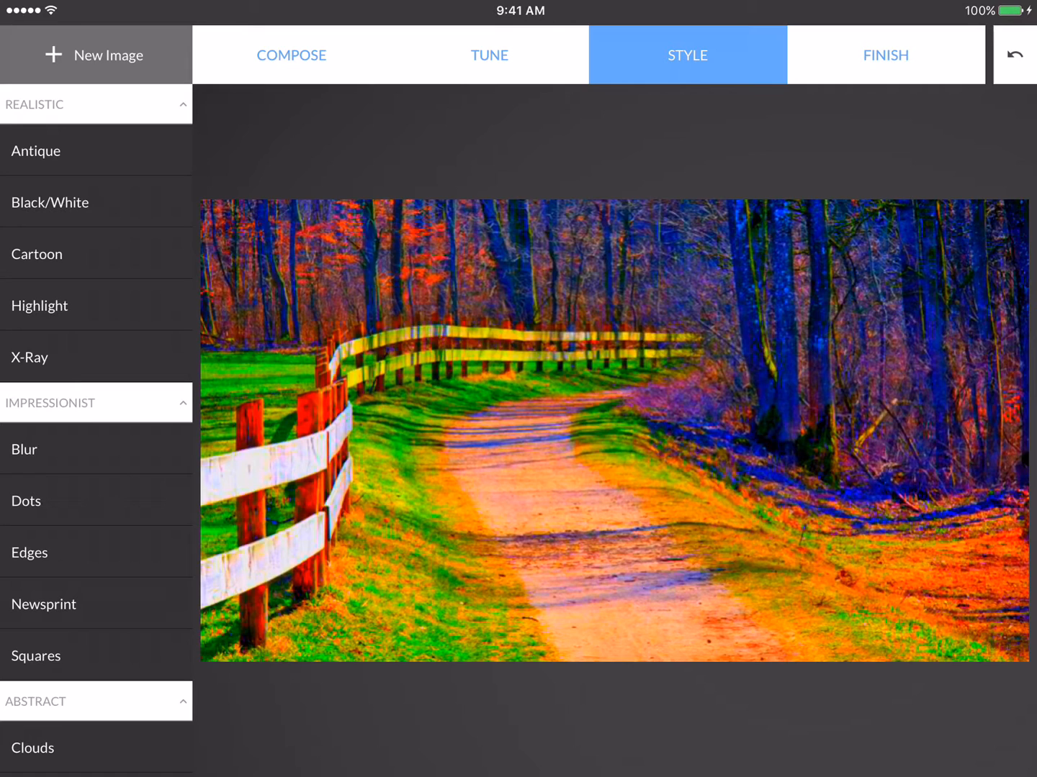
- Blur the whole image with a slightly increased amount and keep it
click(96, 450)
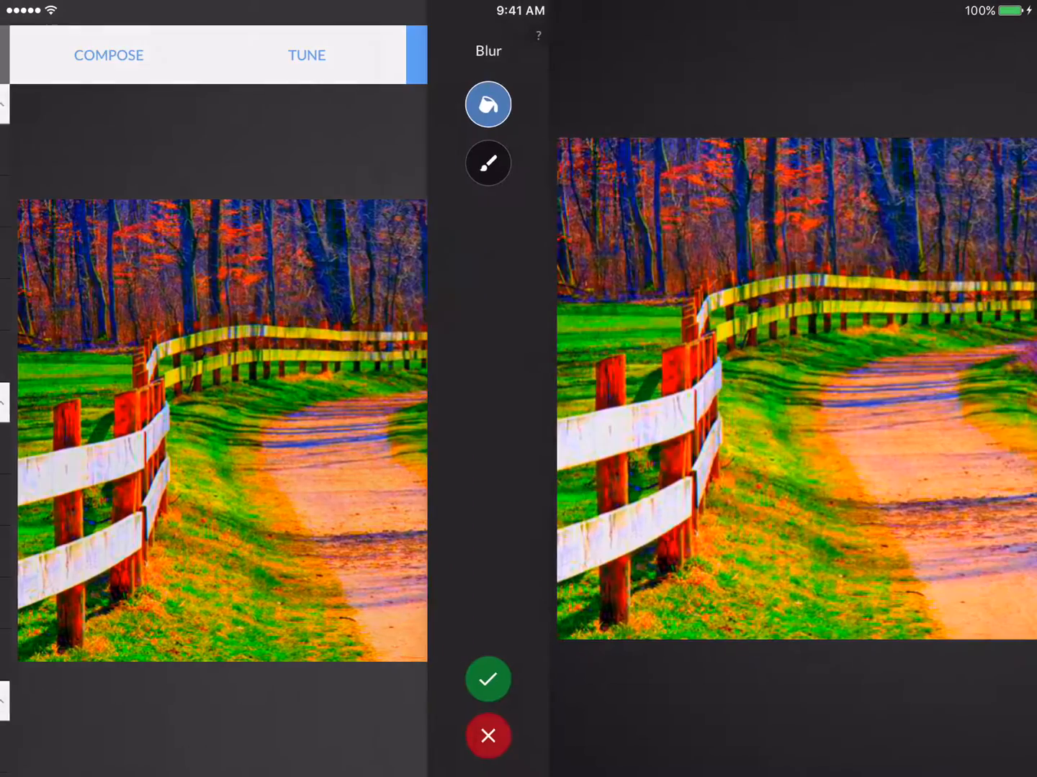
click(61, 104)
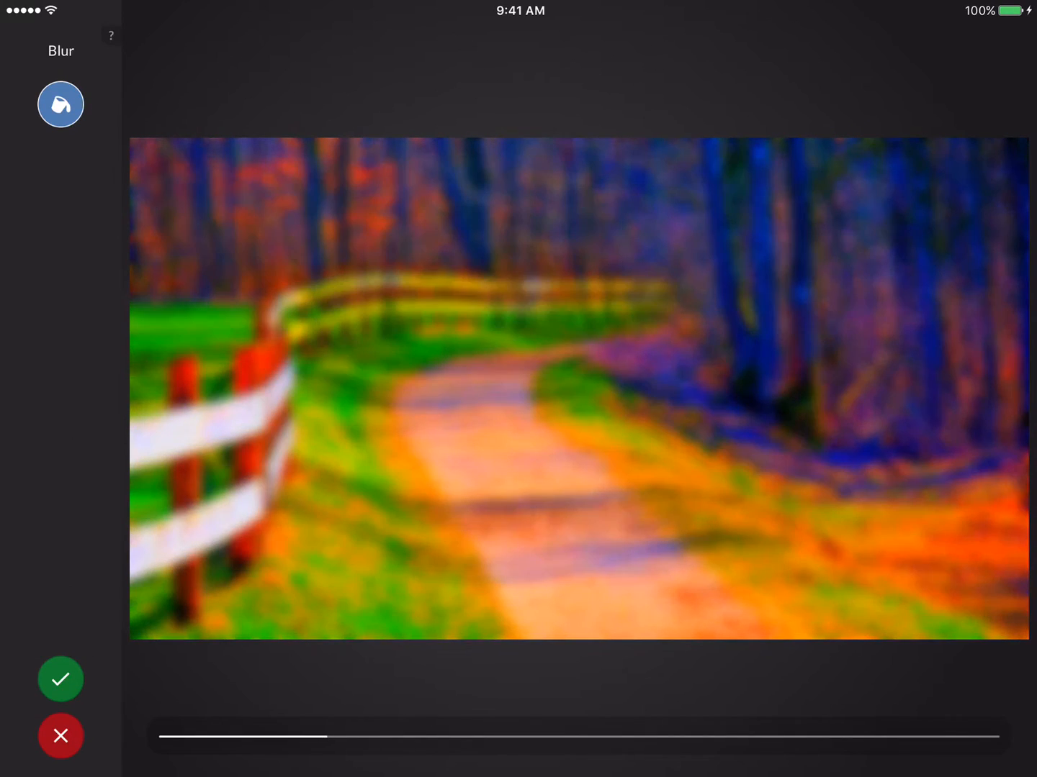
drag(313, 737, 346, 737)
click(60, 678)
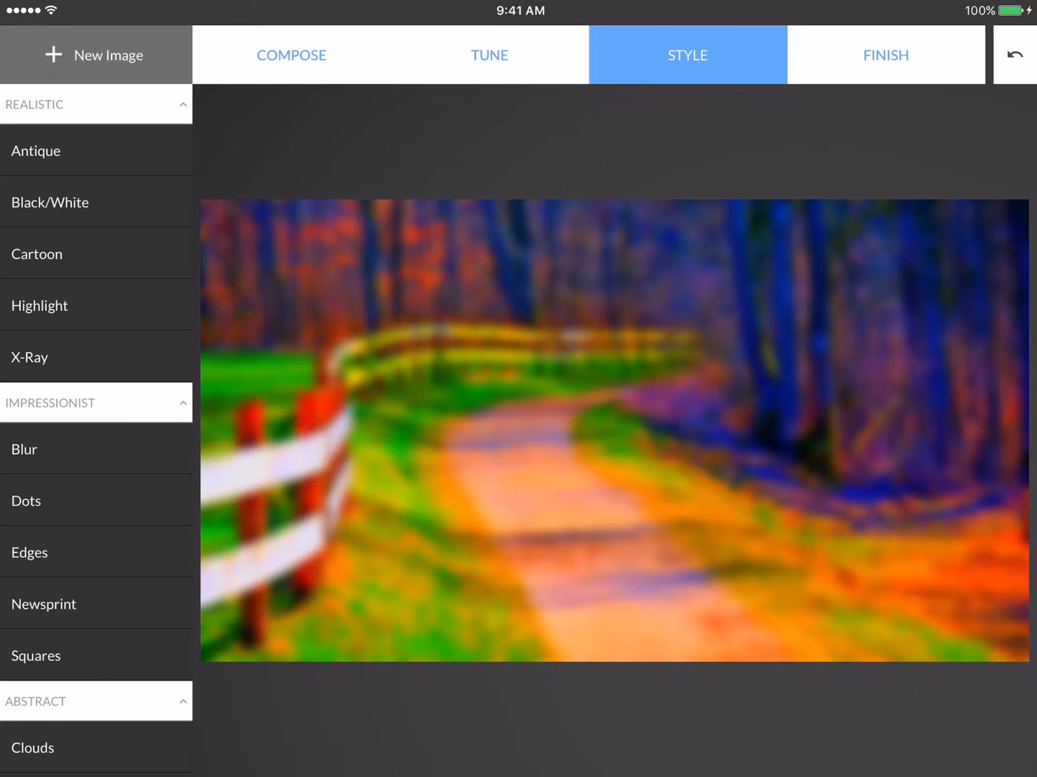
- Preview a Cartoon look applied across the whole blurred image
click(96, 253)
click(60, 104)
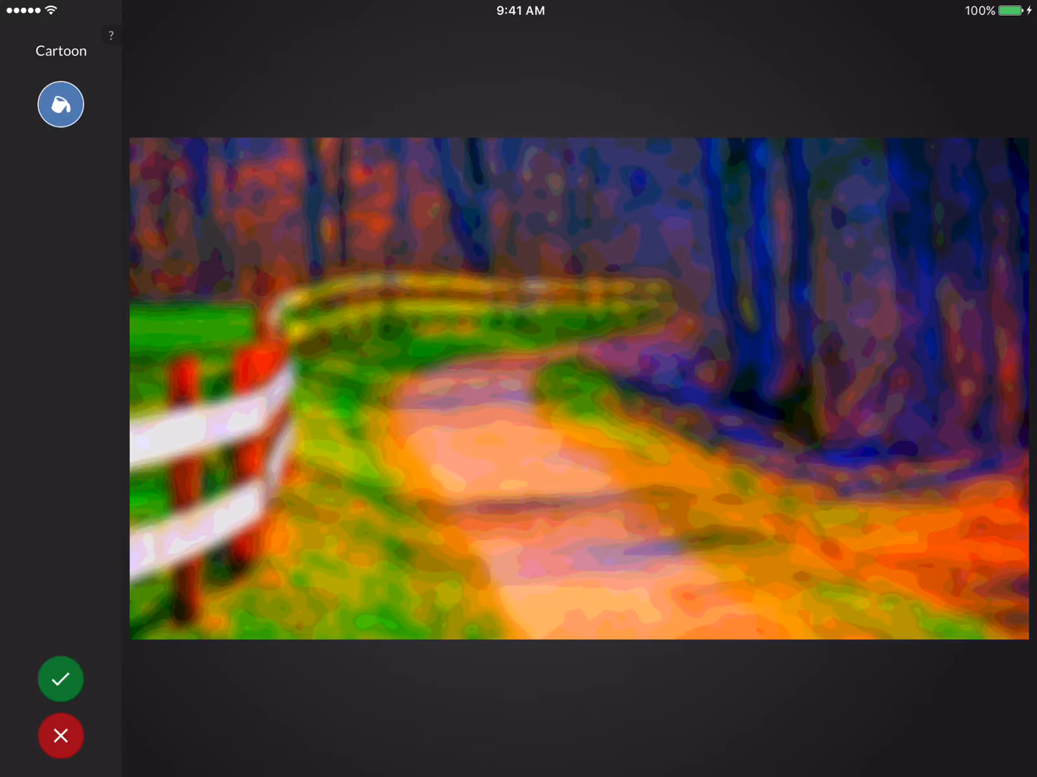
- Discard the Cartoon look and undo the blur, restoring the sharp saturated photo
click(60, 678)
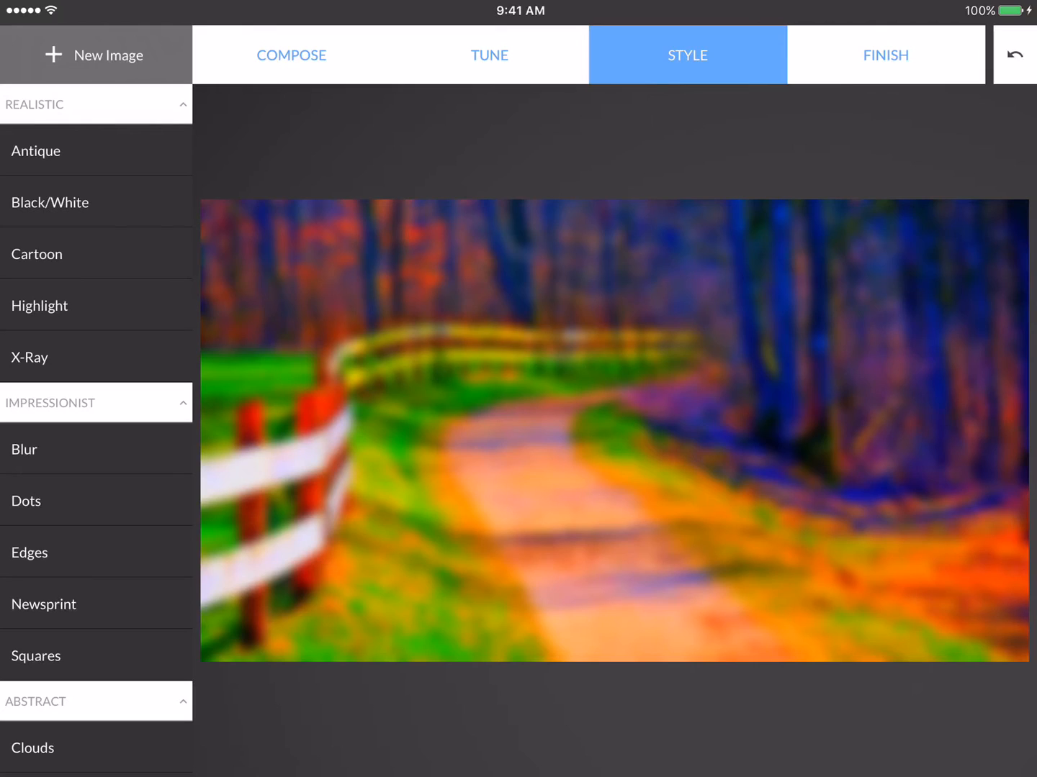
click(1013, 54)
click(966, 54)
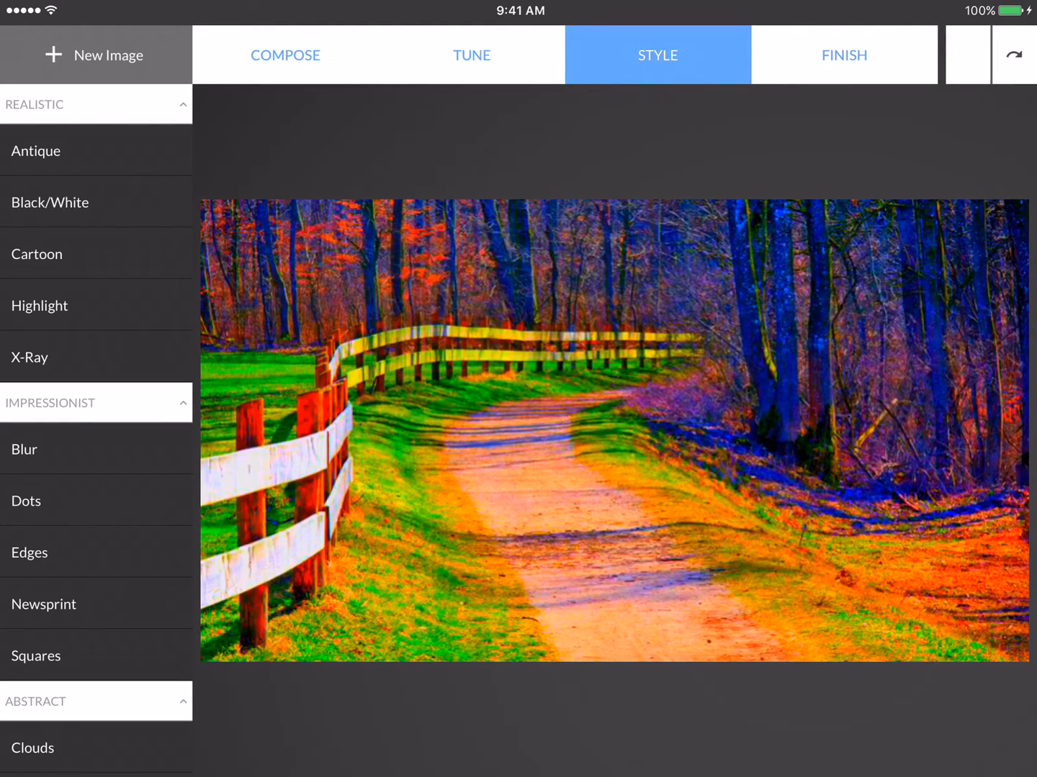
click(967, 54)
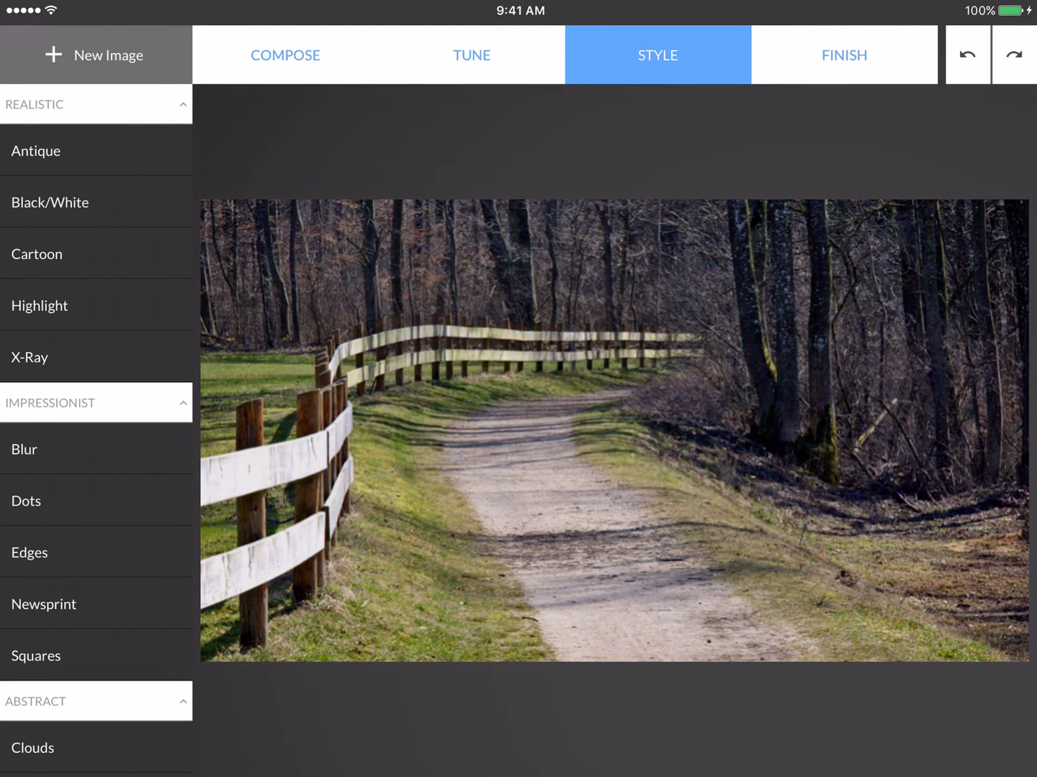
click(1013, 54)
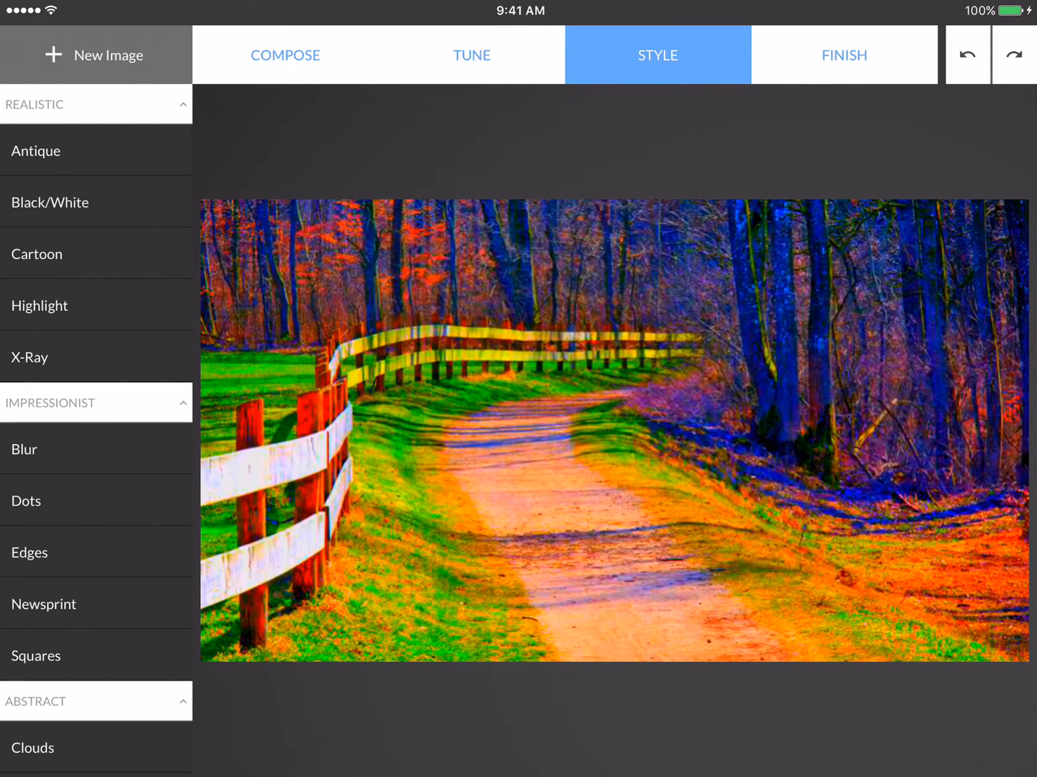
scroll(96, 405, down, 5)
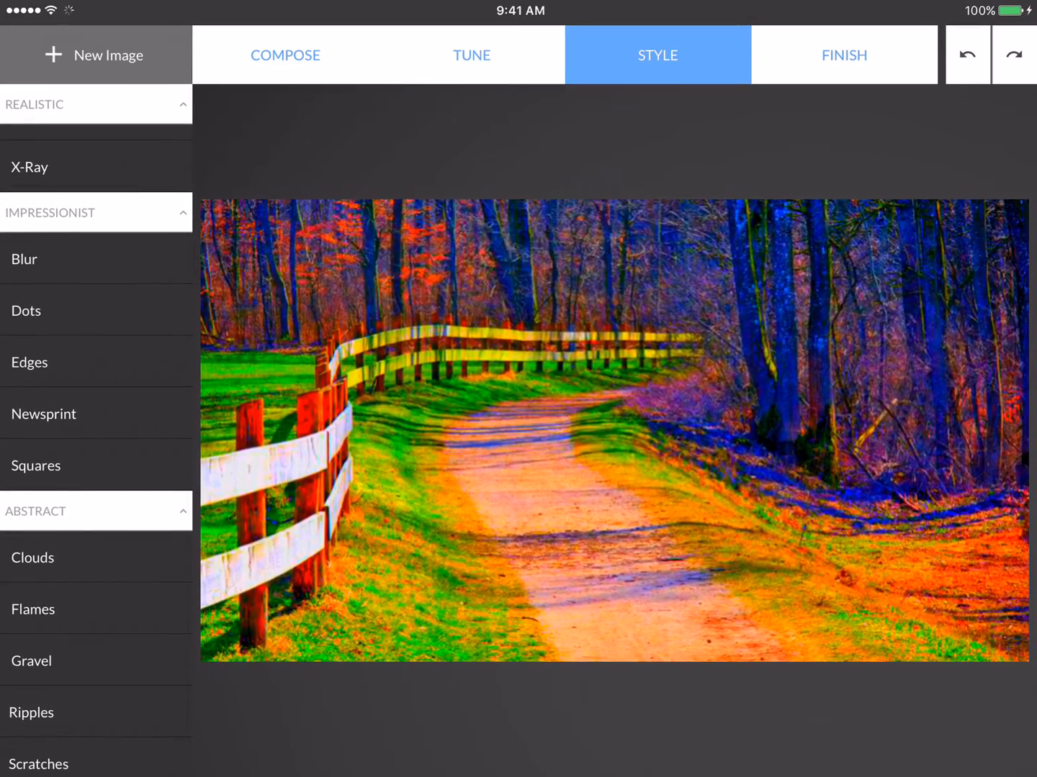
click(96, 660)
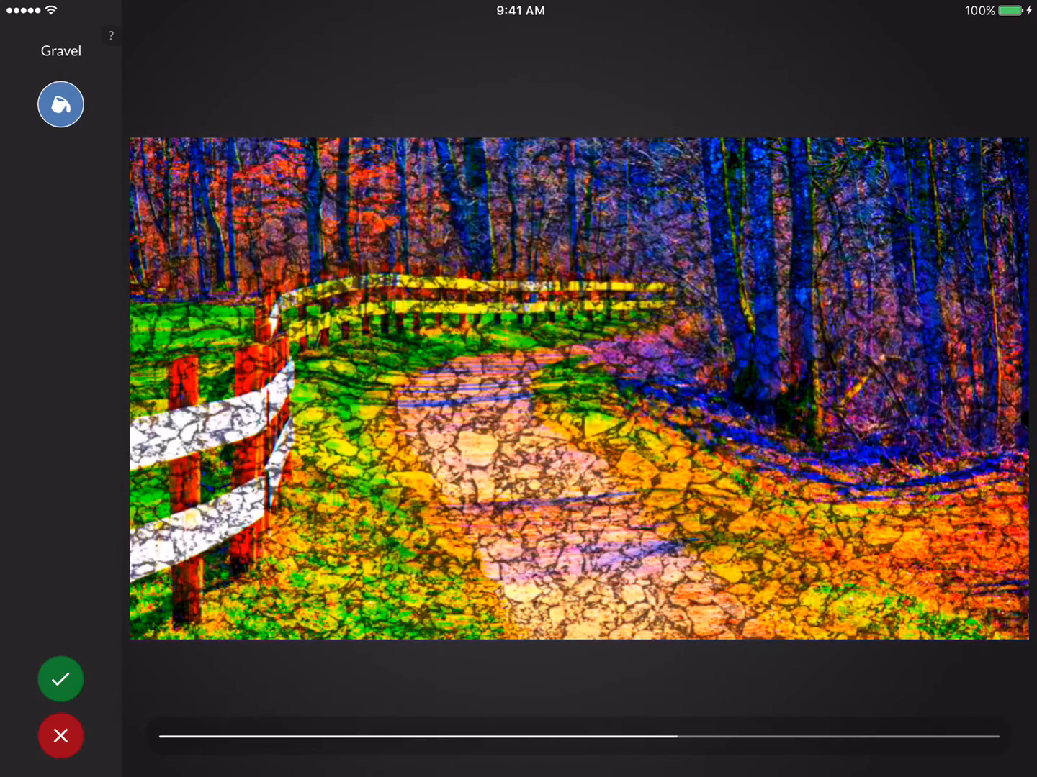
drag(519, 737, 162, 736)
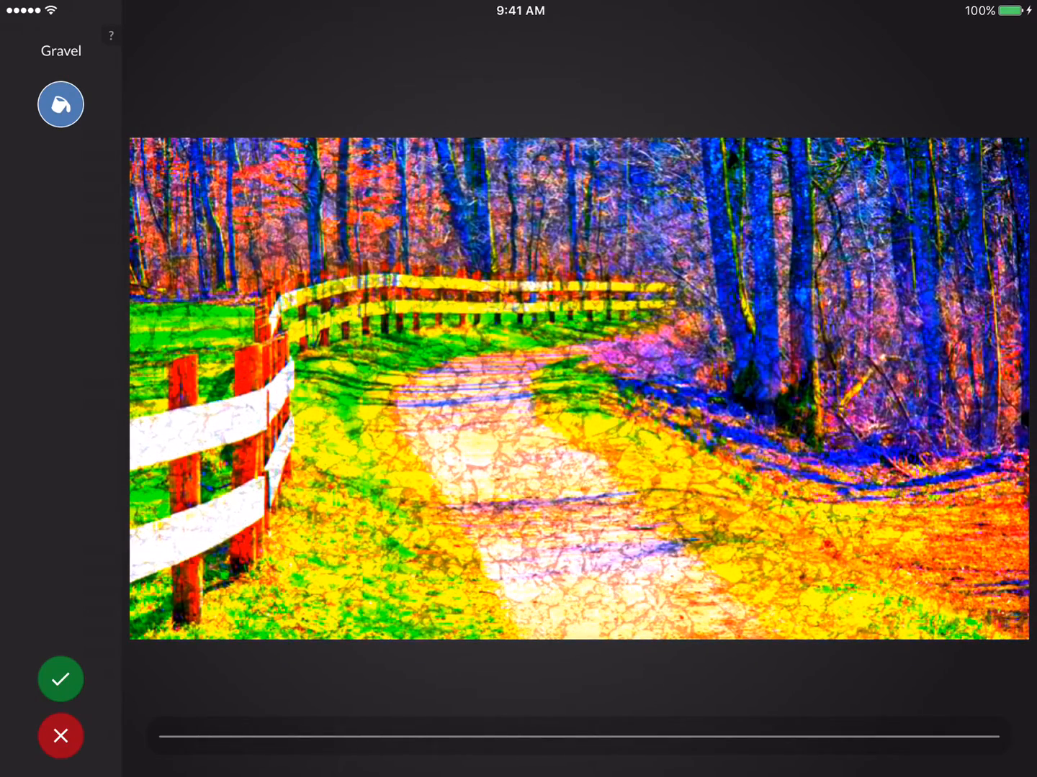
click(61, 737)
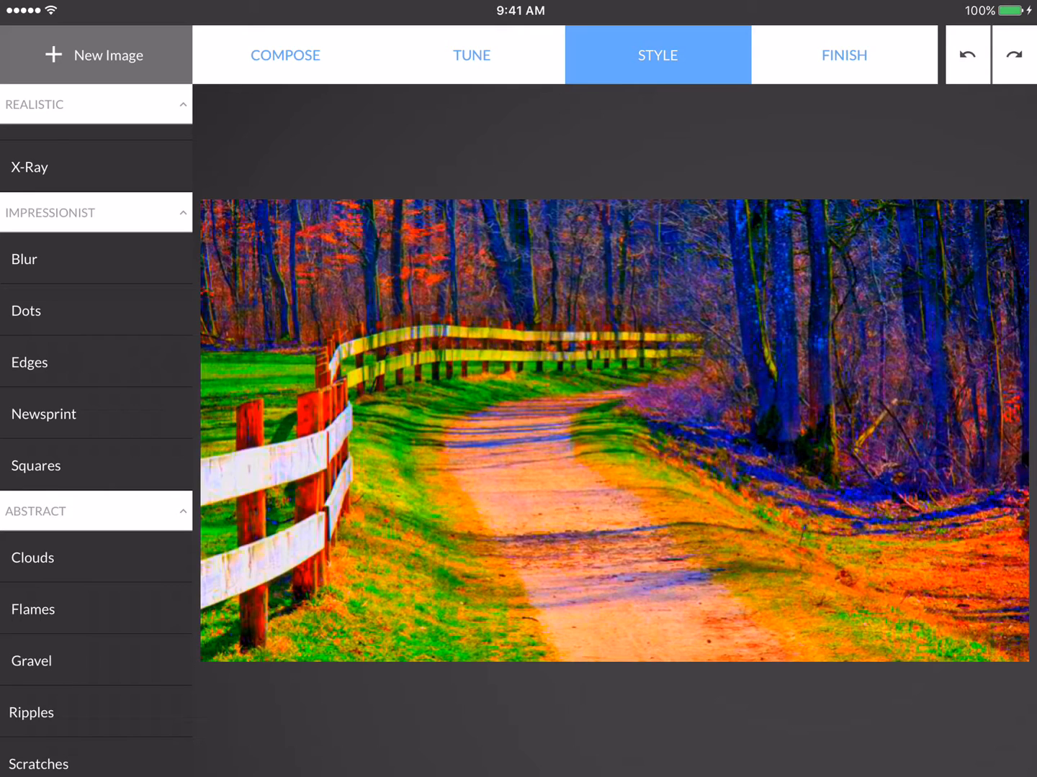
click(95, 362)
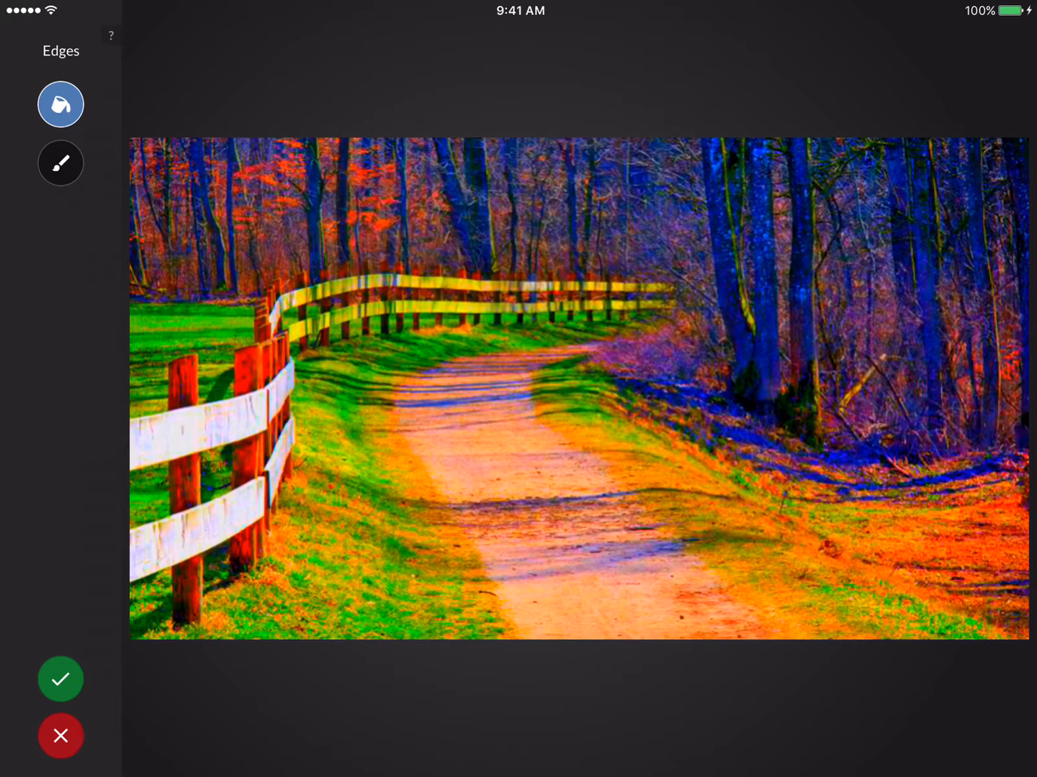
- Brush the Edges effect onto the dirt path's middle, far stretch and bottom end, and keep it
click(59, 164)
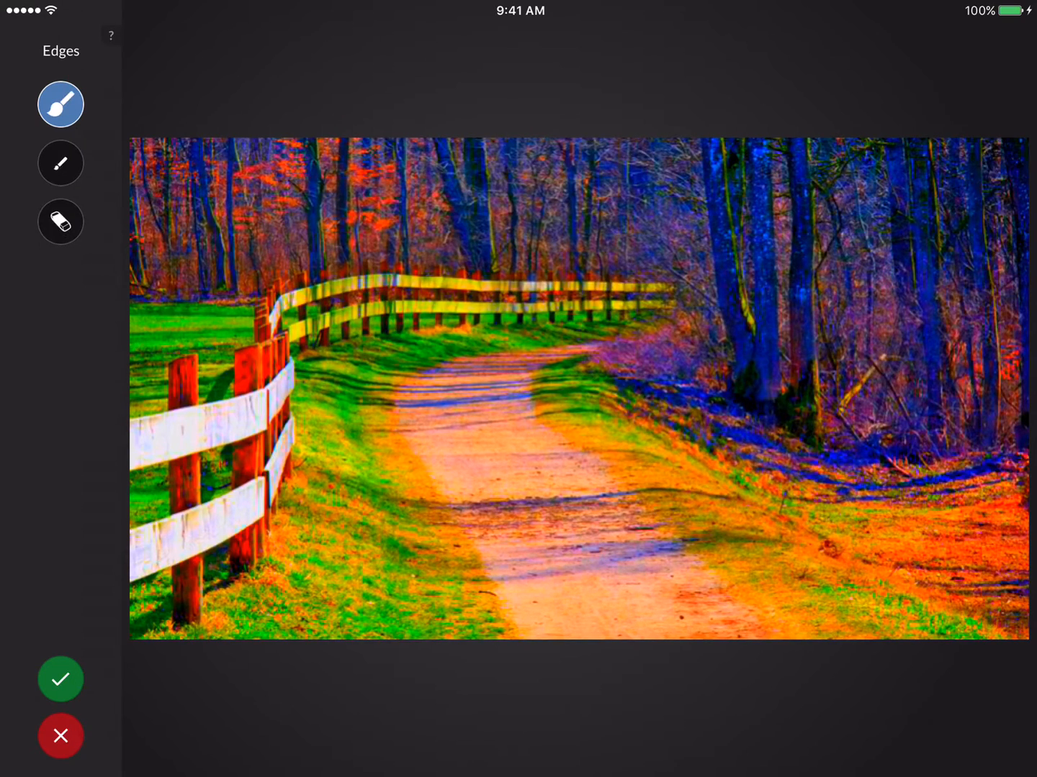
mouse_move(494, 519)
mouse_down()
mouse_move(624, 527)
mouse_move(473, 547)
mouse_up()
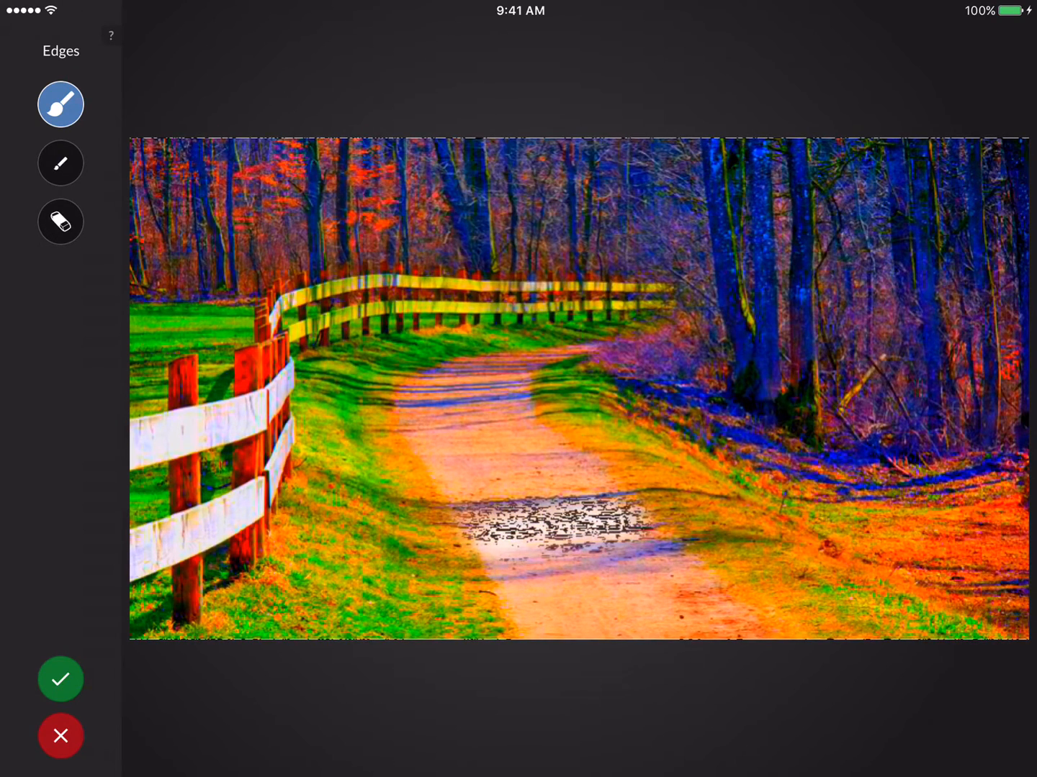
mouse_move(421, 368)
mouse_down()
mouse_move(519, 369)
mouse_move(438, 396)
mouse_move(518, 401)
mouse_move(412, 413)
mouse_move(526, 409)
mouse_move(397, 417)
mouse_move(526, 404)
mouse_up()
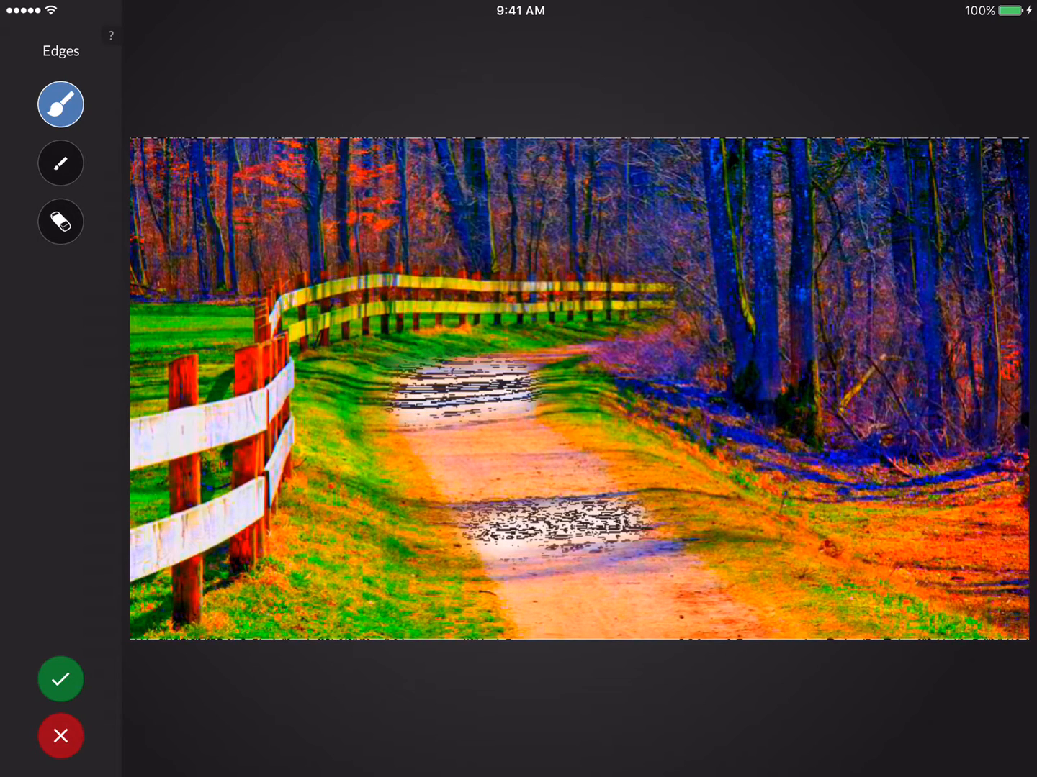
mouse_move(700, 611)
mouse_down()
mouse_move(721, 624)
mouse_move(701, 628)
mouse_move(668, 604)
mouse_move(660, 631)
mouse_move(640, 623)
mouse_up()
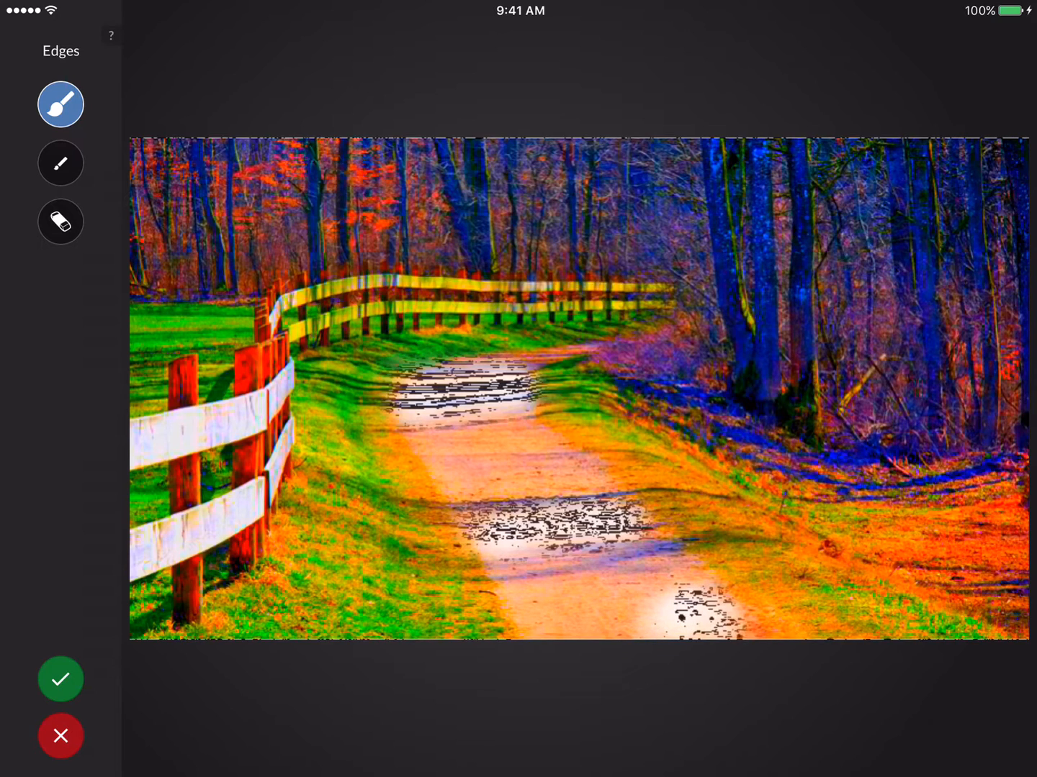
mouse_move(526, 559)
mouse_down()
mouse_move(631, 544)
mouse_move(623, 547)
mouse_up()
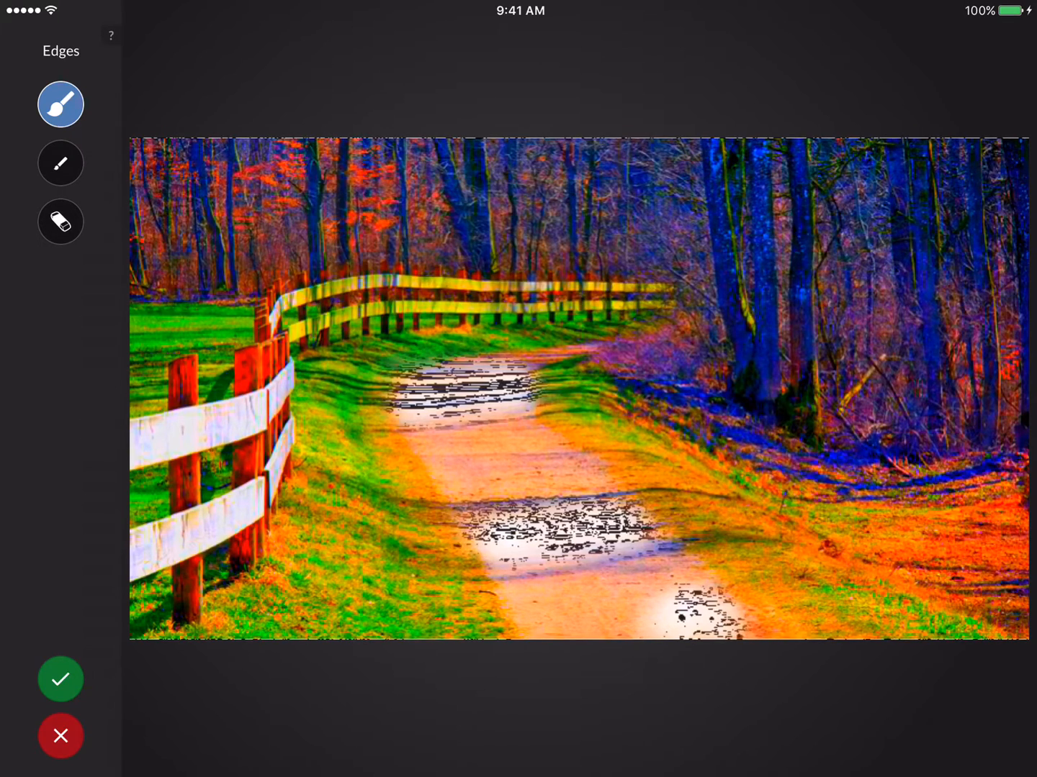
click(60, 679)
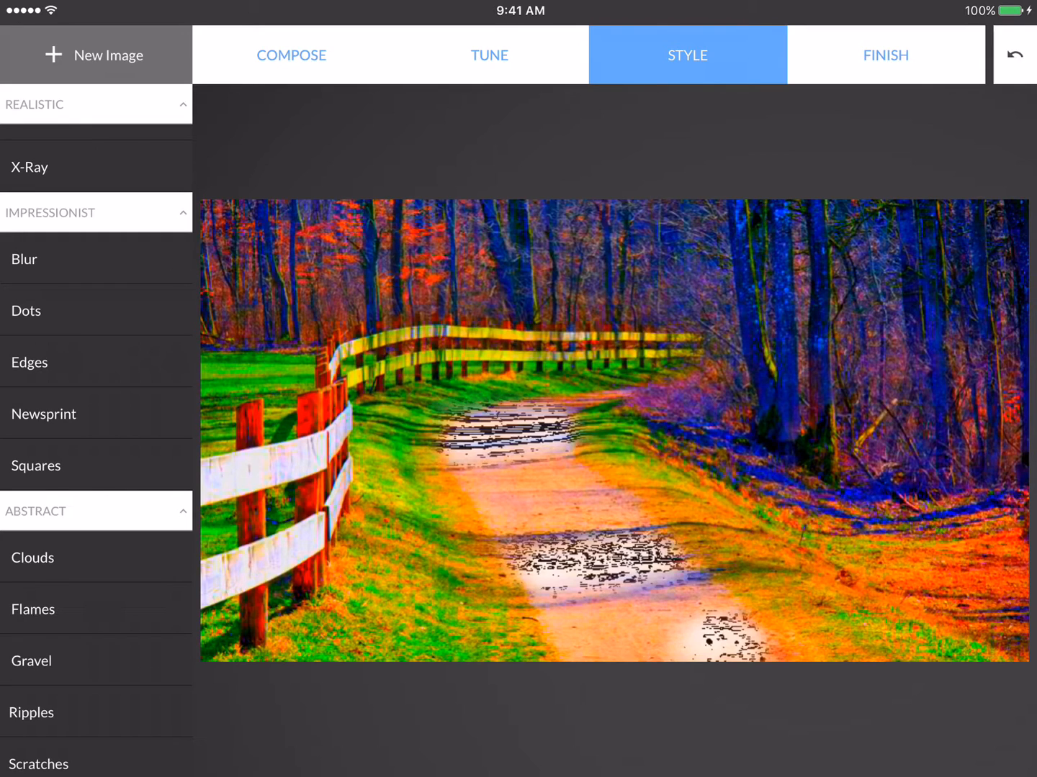
- Brush a Blur along the wooden fence only and keep it
click(95, 259)
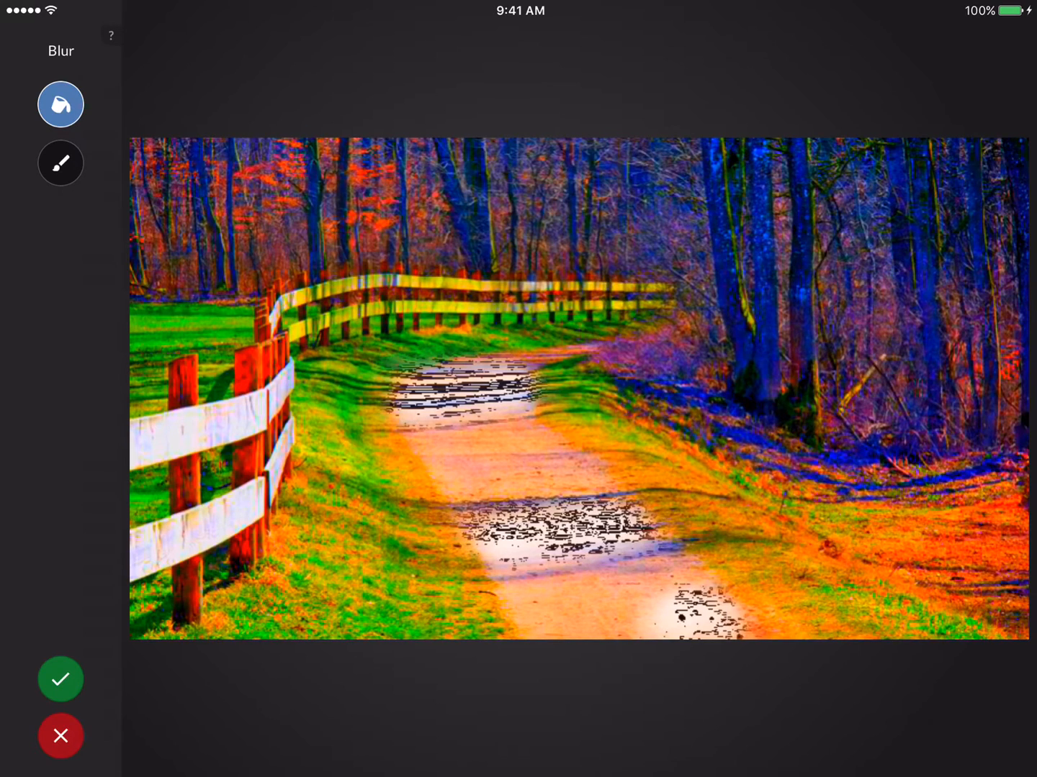
click(61, 164)
mouse_move(664, 291)
mouse_down()
mouse_move(341, 301)
mouse_move(259, 438)
mouse_move(134, 503)
mouse_move(275, 421)
mouse_move(195, 535)
mouse_up()
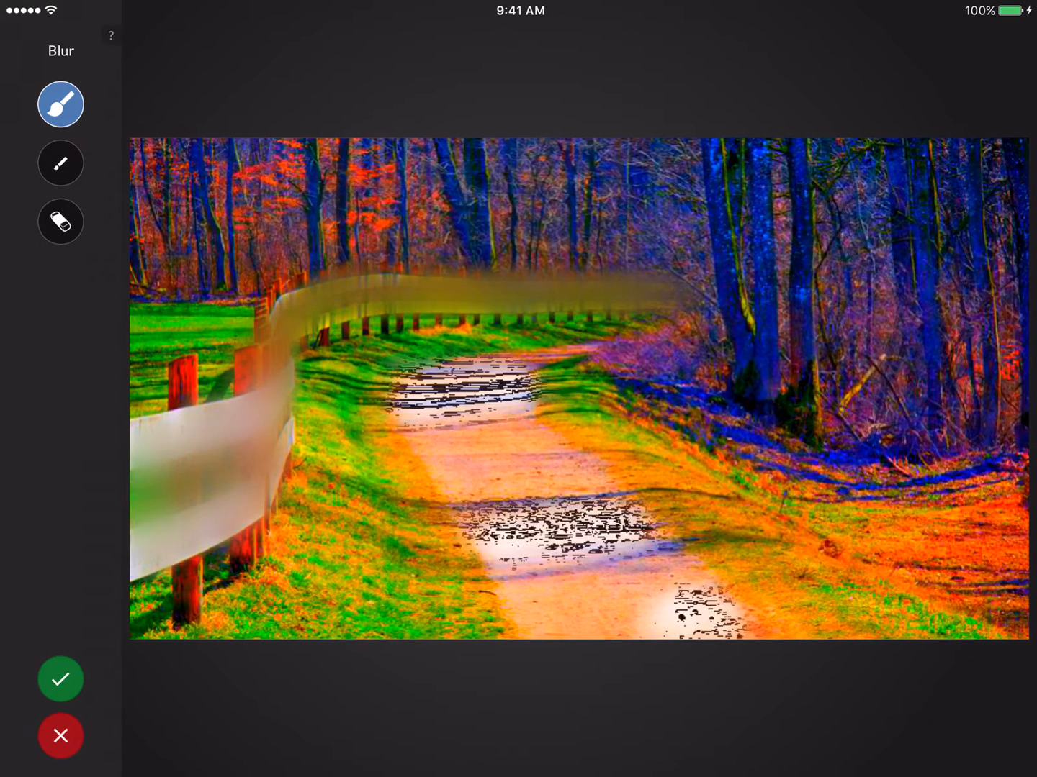
click(60, 680)
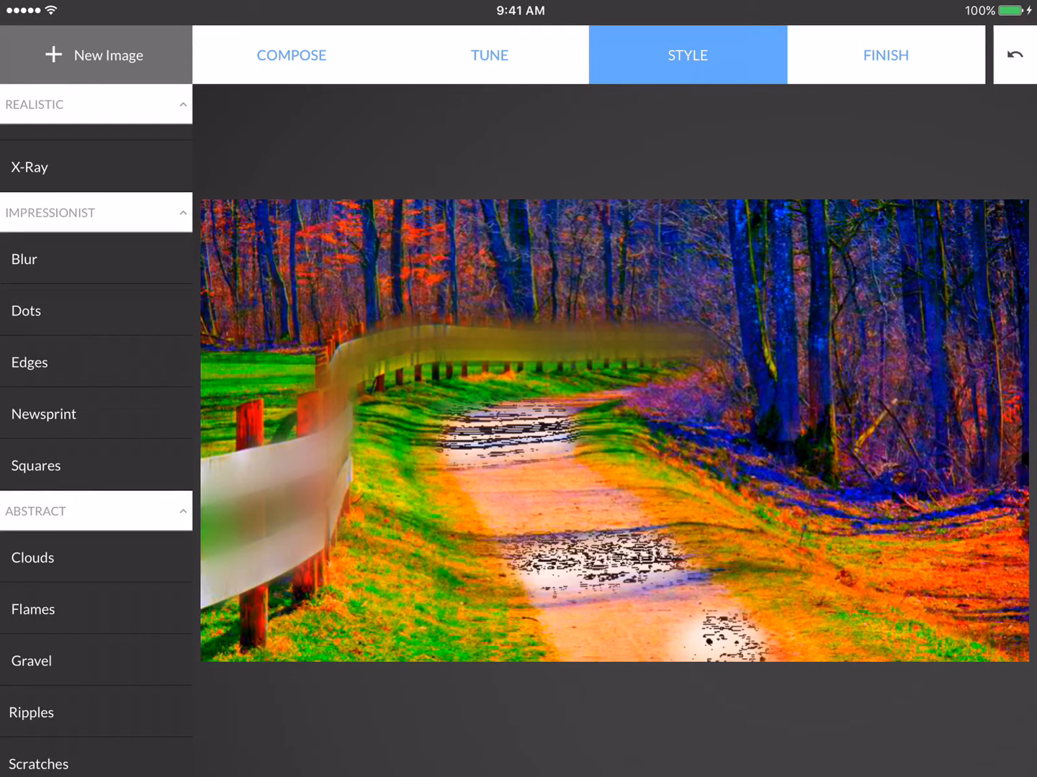
- Brush Brightness over the upper-right trees at the trail's end in repeated strokes
click(489, 54)
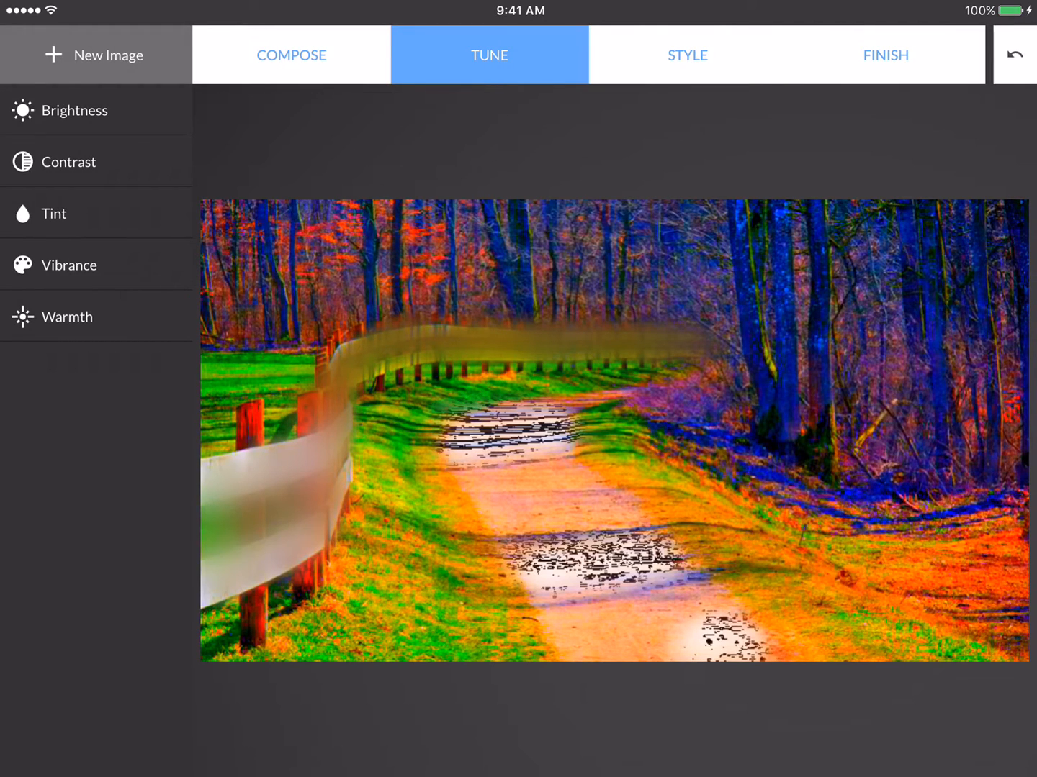
click(75, 110)
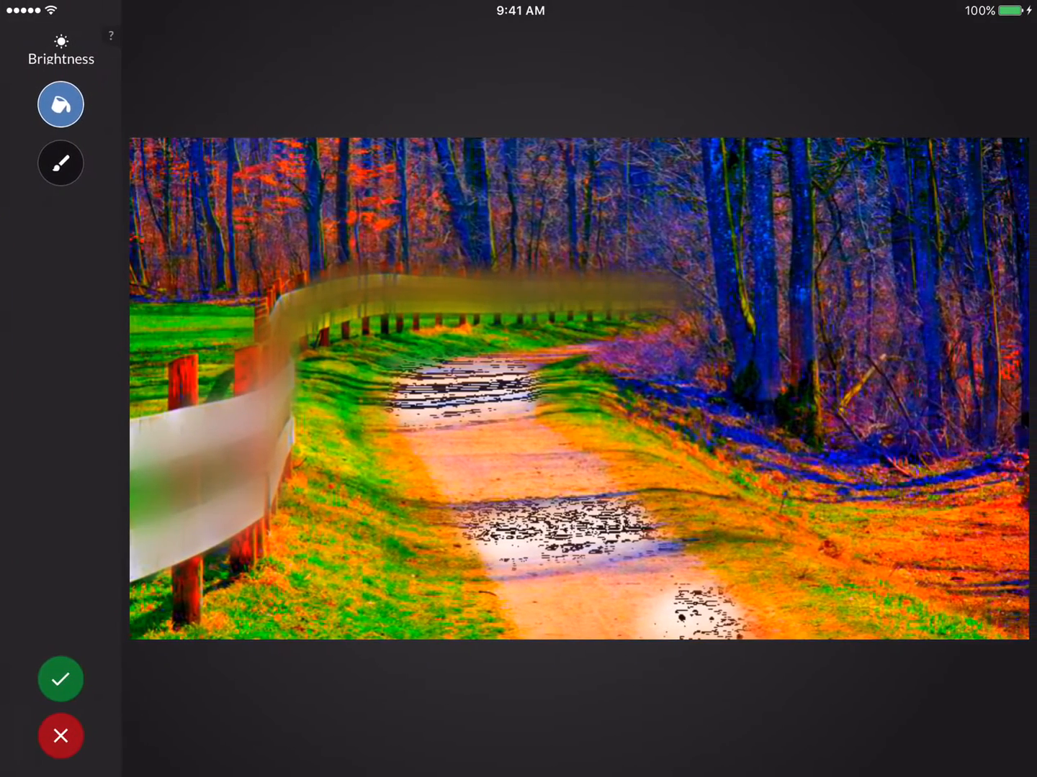
click(60, 162)
mouse_move(729, 243)
mouse_down()
mouse_move(923, 244)
mouse_move(956, 268)
mouse_up()
drag(729, 268, 996, 242)
drag(761, 307, 1012, 340)
mouse_move(754, 340)
mouse_down()
mouse_move(1020, 324)
mouse_move(1004, 357)
mouse_up()
drag(769, 300, 1012, 283)
drag(842, 267, 1012, 226)
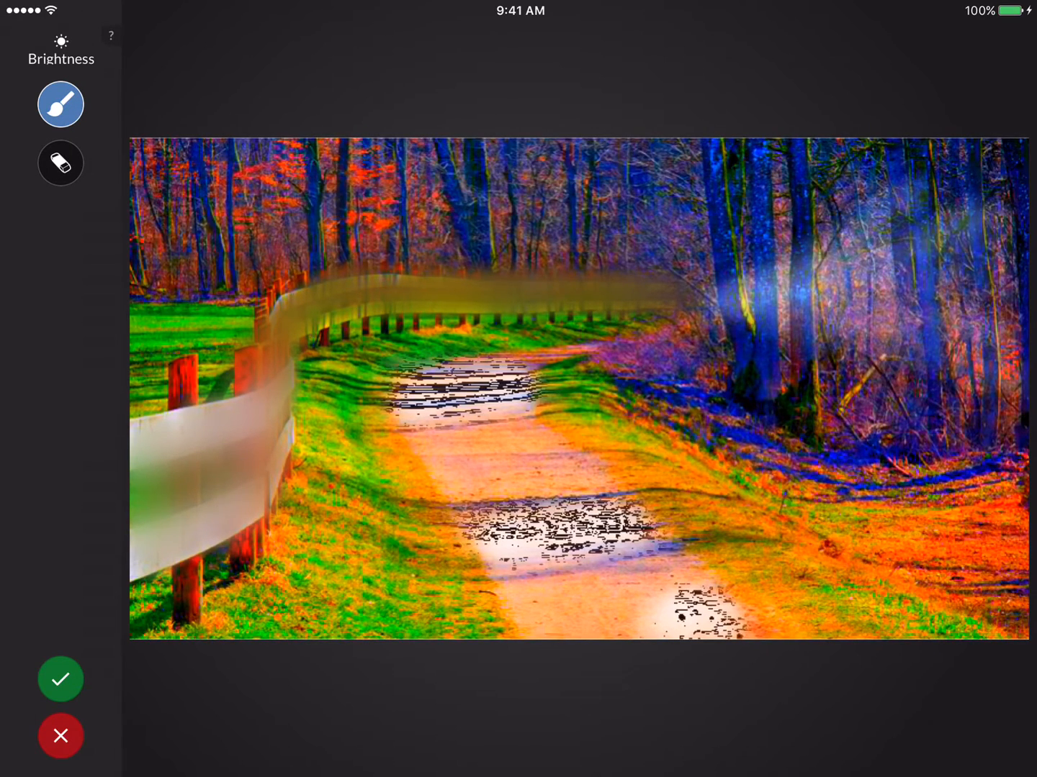
drag(778, 210, 972, 186)
drag(843, 243, 1004, 202)
mouse_move(997, 315)
mouse_down()
mouse_move(874, 275)
mouse_move(1020, 186)
mouse_up()
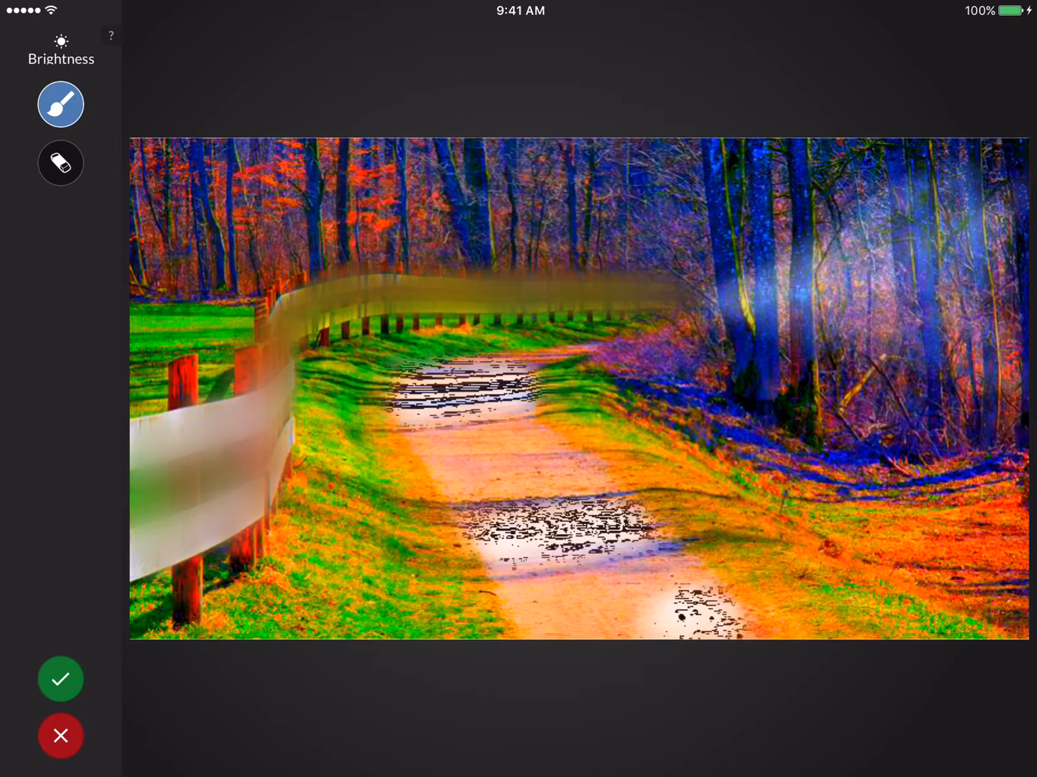
- Extend the brightening along the far-right and right-centre trees and keep it
mouse_move(907, 194)
mouse_down()
mouse_move(1012, 162)
mouse_move(1004, 324)
mouse_up()
mouse_move(1013, 234)
mouse_down()
mouse_move(1016, 364)
mouse_move(1009, 169)
mouse_up()
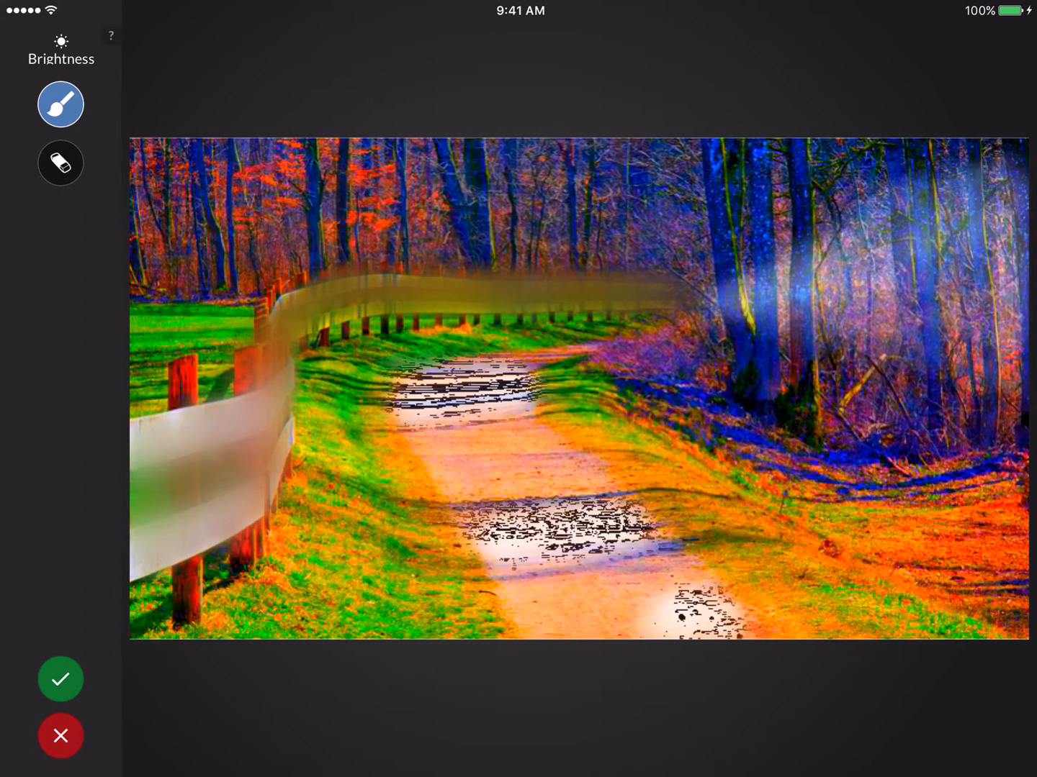
drag(793, 336, 964, 308)
drag(834, 340, 1020, 356)
mouse_move(996, 260)
mouse_down()
mouse_move(1013, 365)
mouse_move(875, 325)
mouse_up()
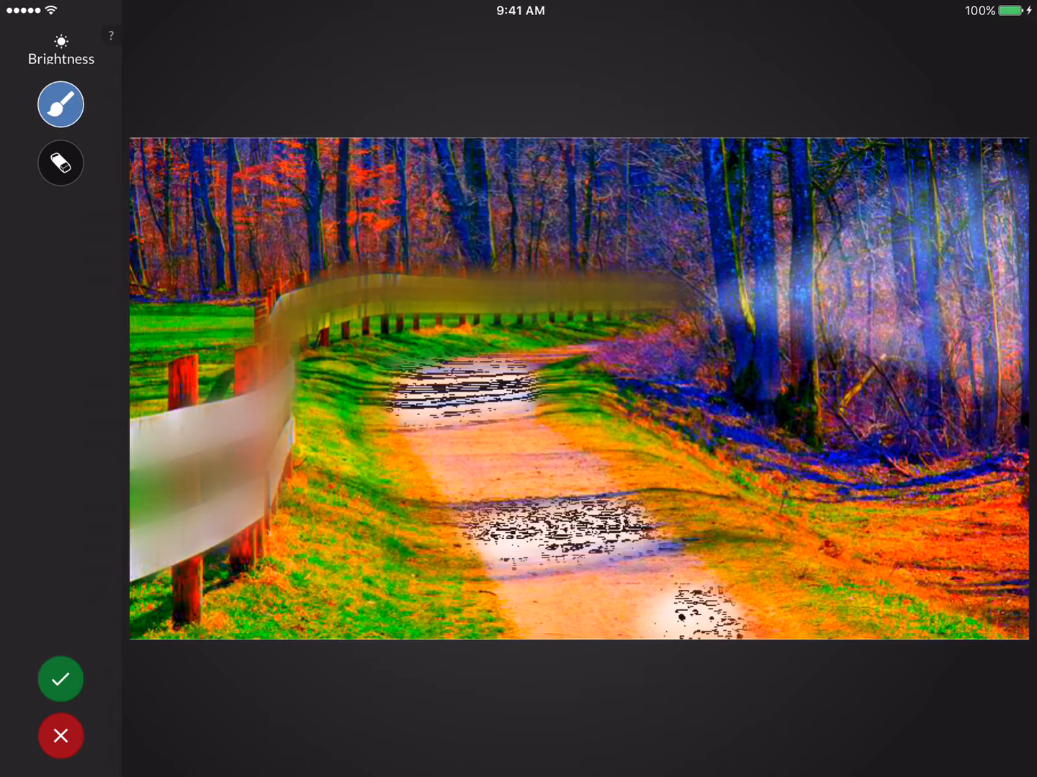
drag(810, 300, 980, 324)
drag(843, 308, 1005, 357)
drag(745, 272, 826, 263)
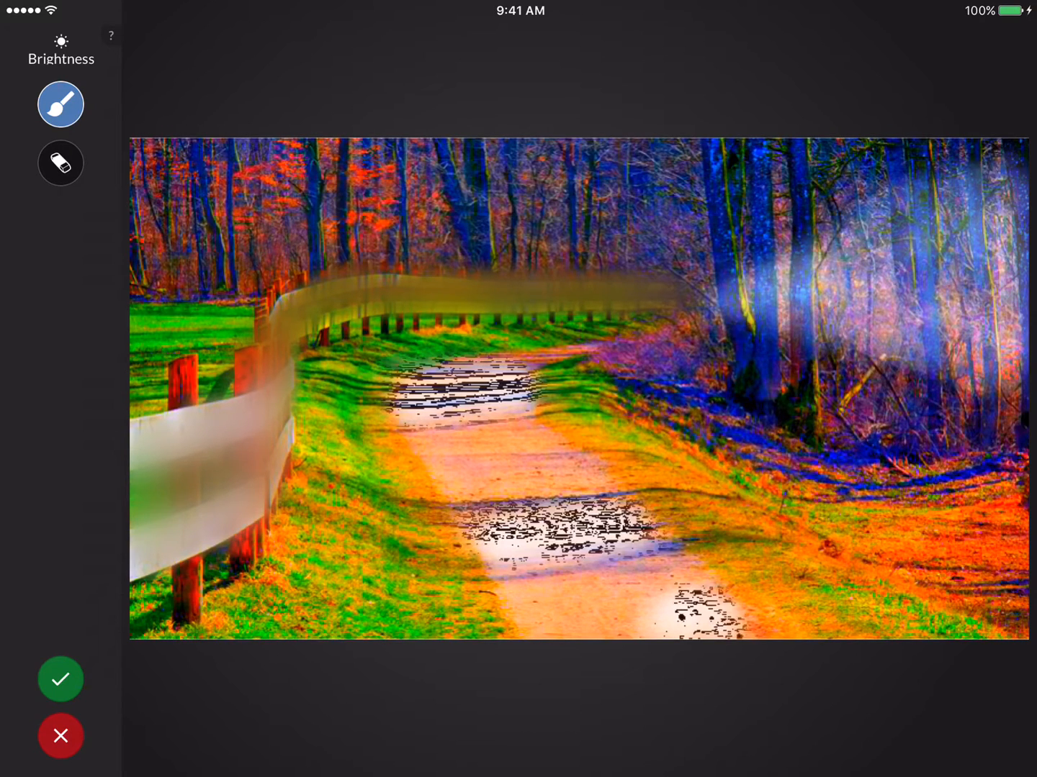
drag(680, 276, 769, 271)
click(62, 680)
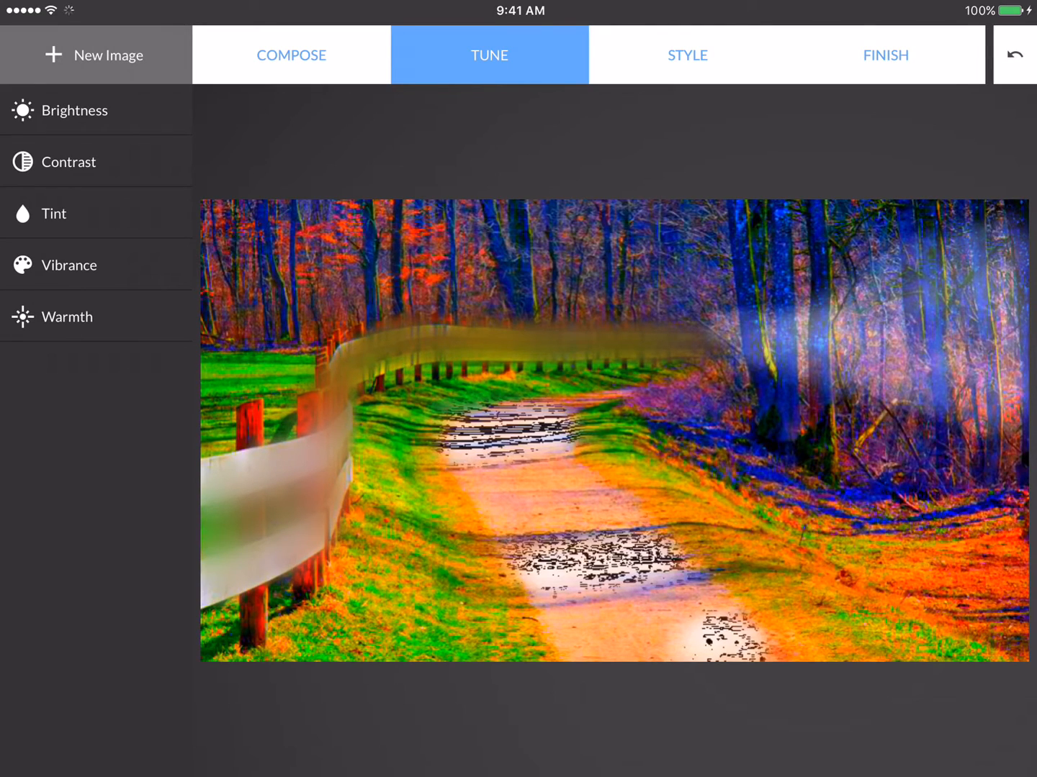
- Glance at the original photo, then switch to the FINISH options for the edited image
click(1015, 54)
click(886, 54)
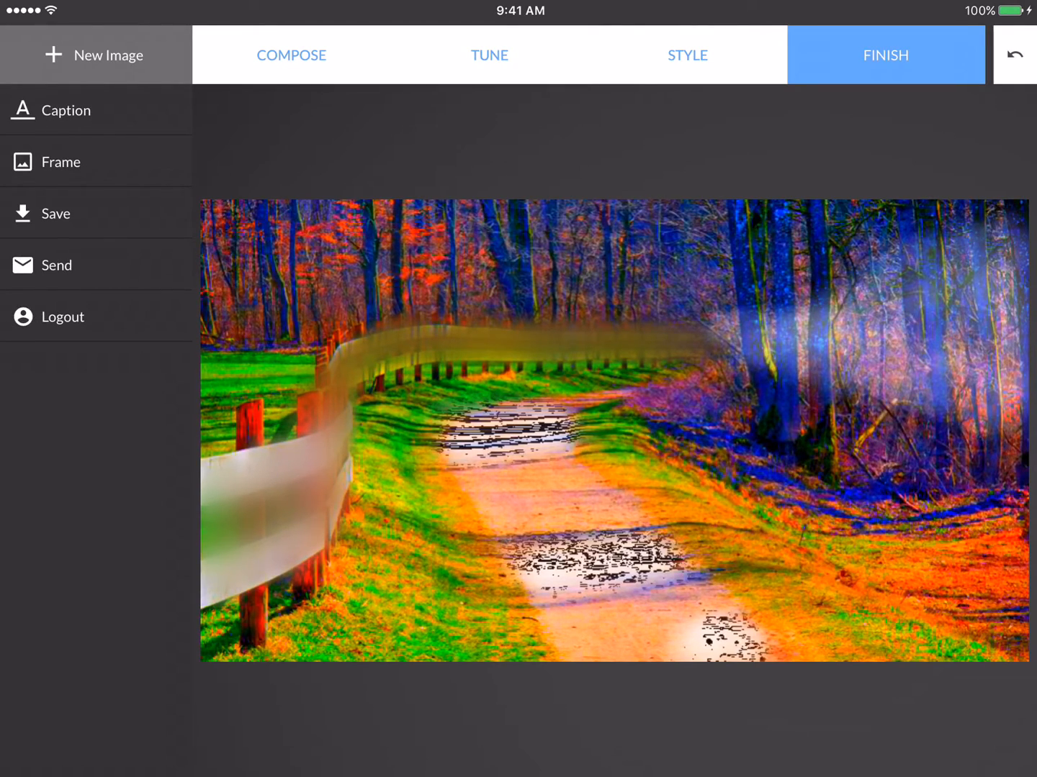
- Add the caption 'My journey ahead' beneath the photo and save it to the camera roll
click(65, 110)
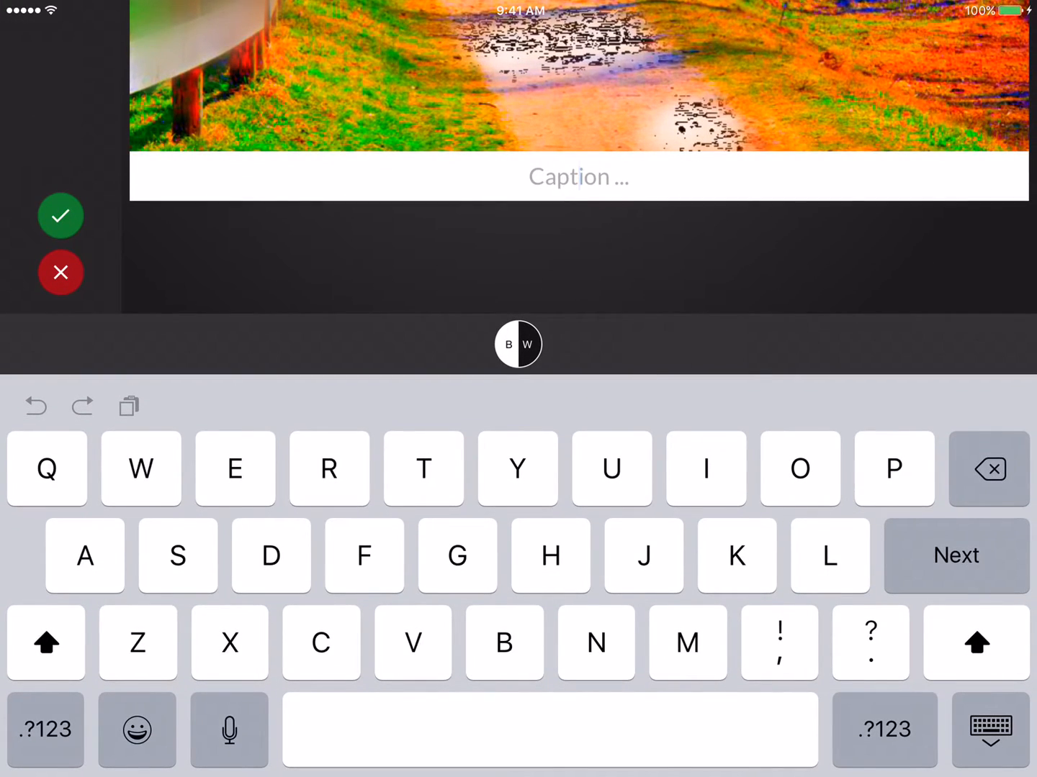
text(My jo)
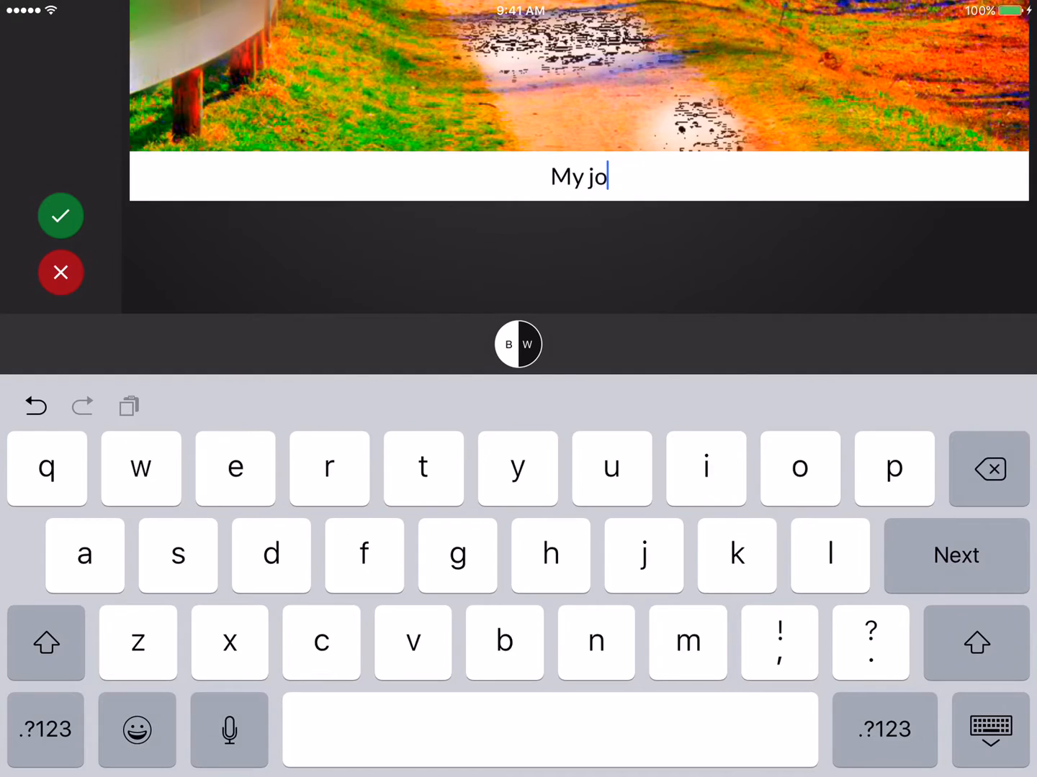
text(ur)
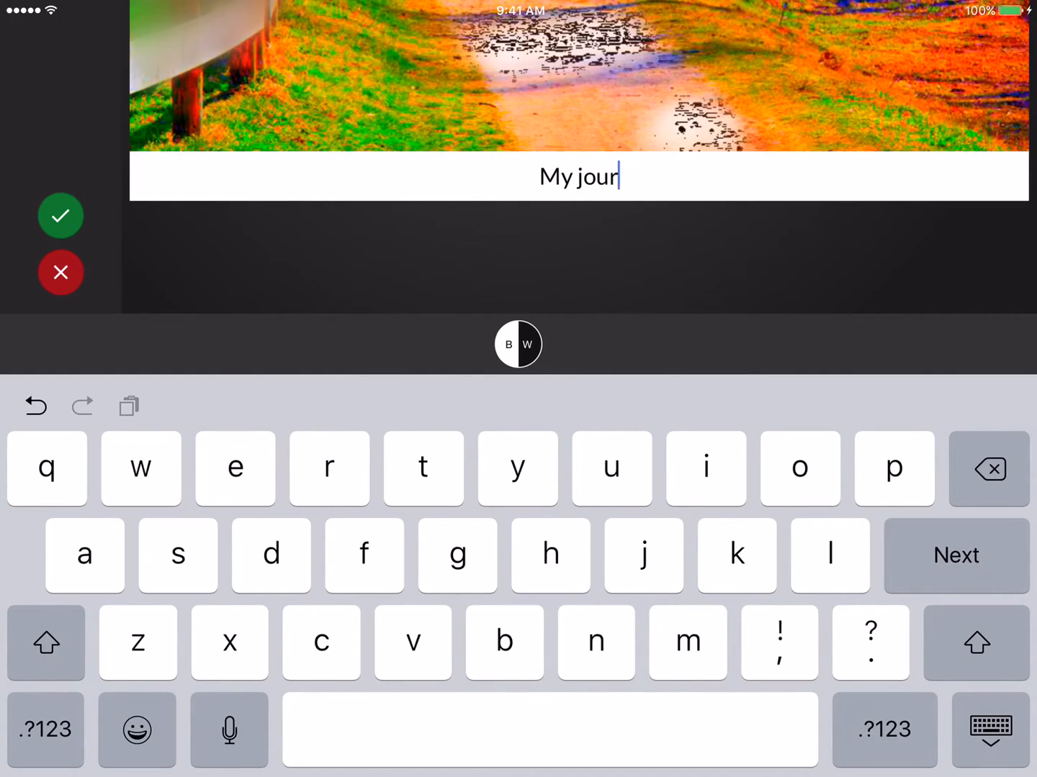
text(ney a)
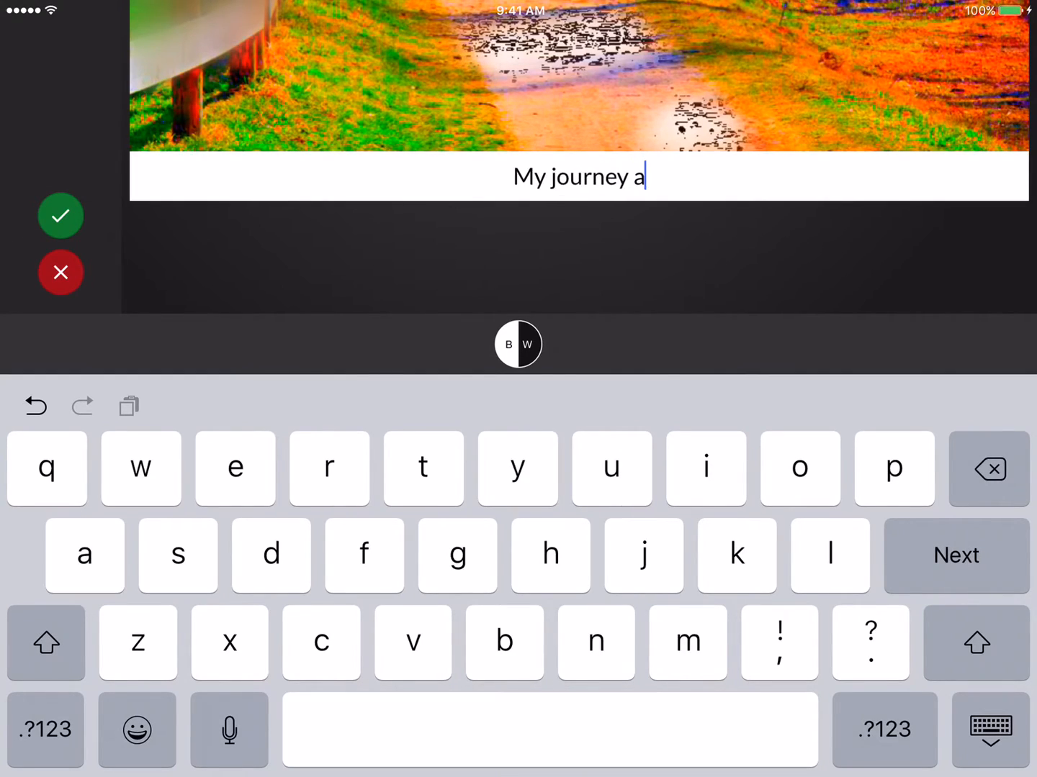
text(head)
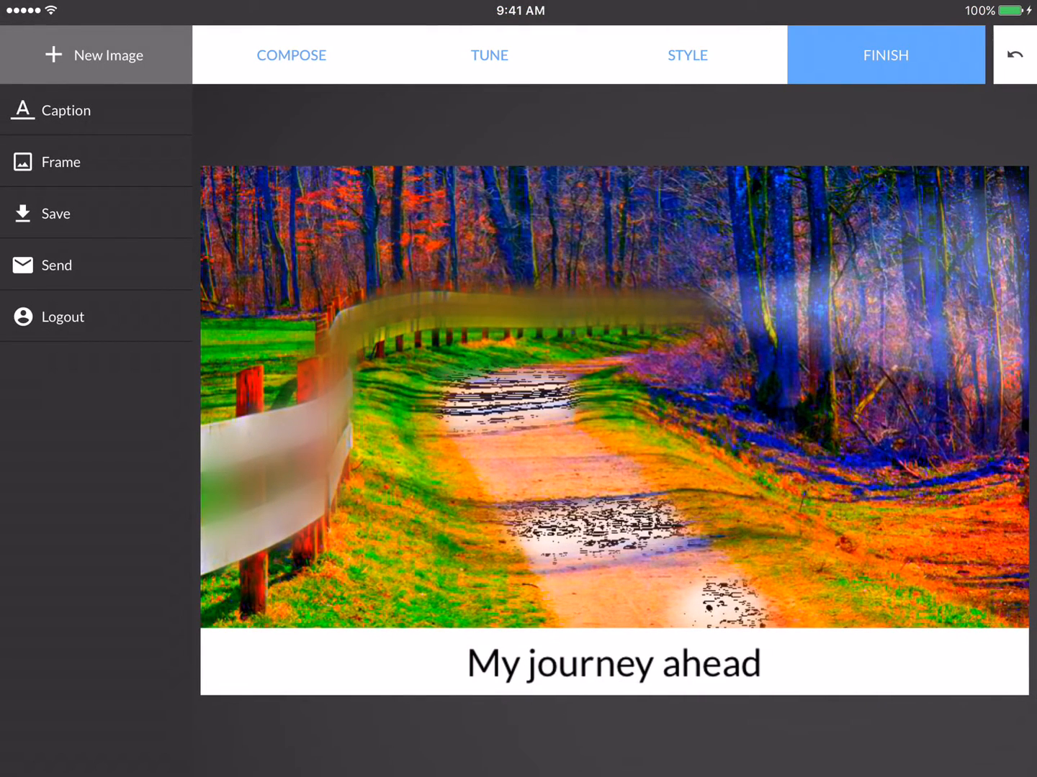
click(56, 215)
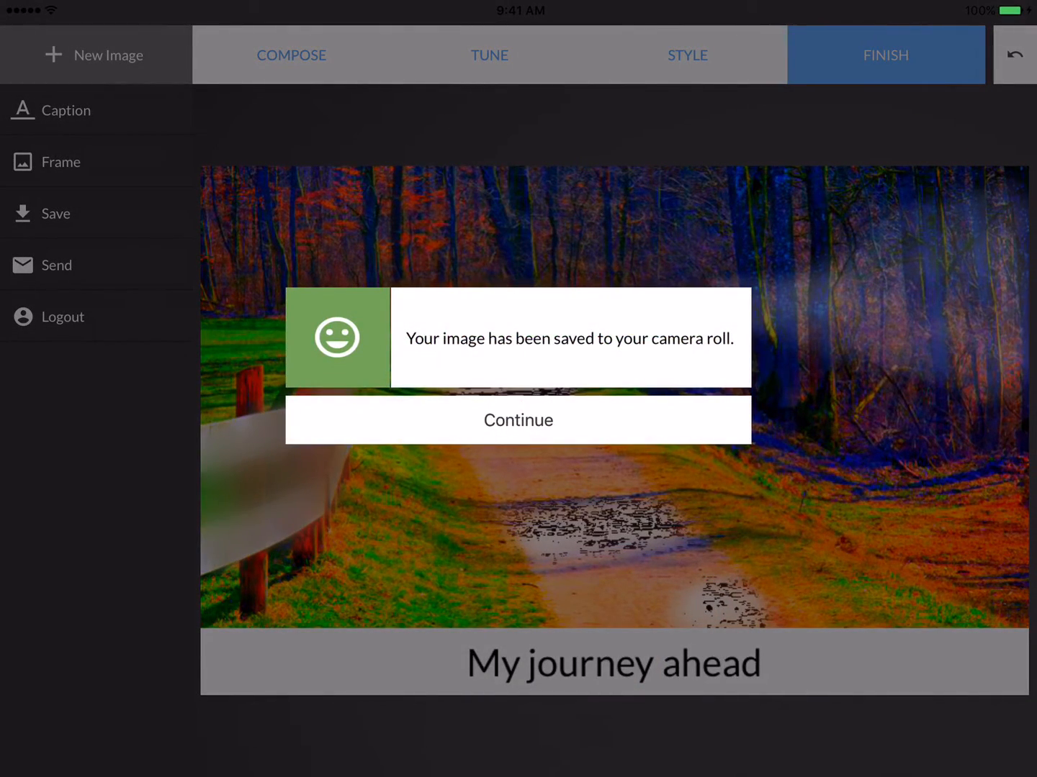
- Dismiss the save confirmation, then send the captioned image to MyMoments and confirm with OK
click(517, 420)
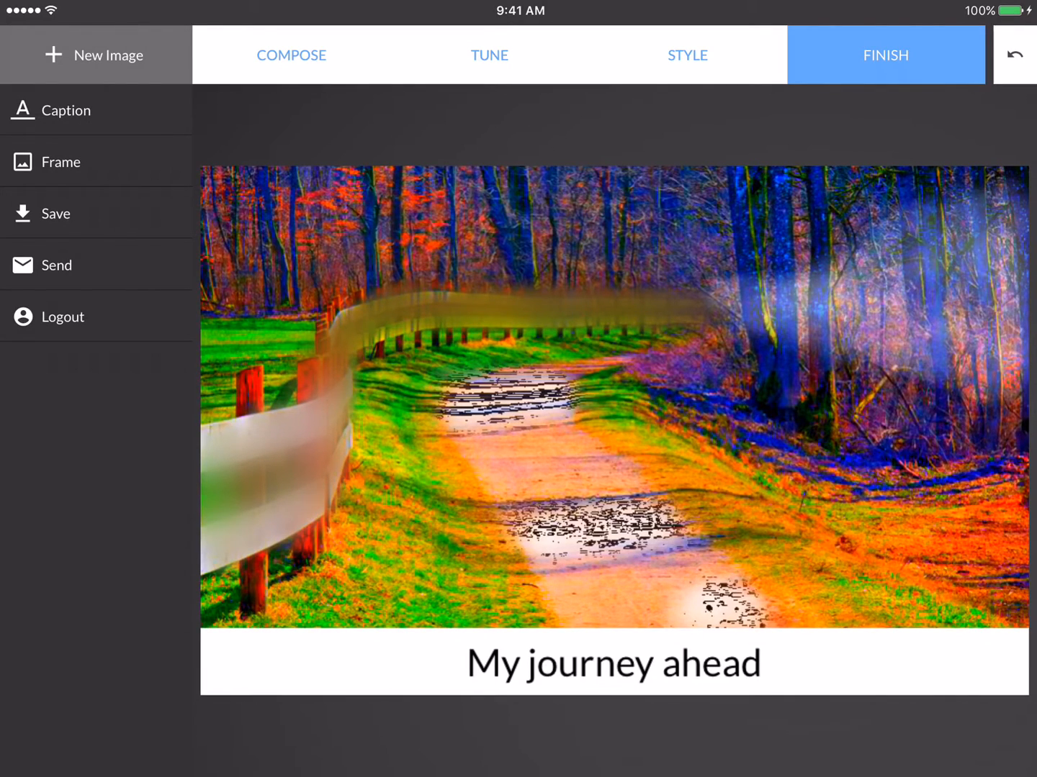
click(56, 265)
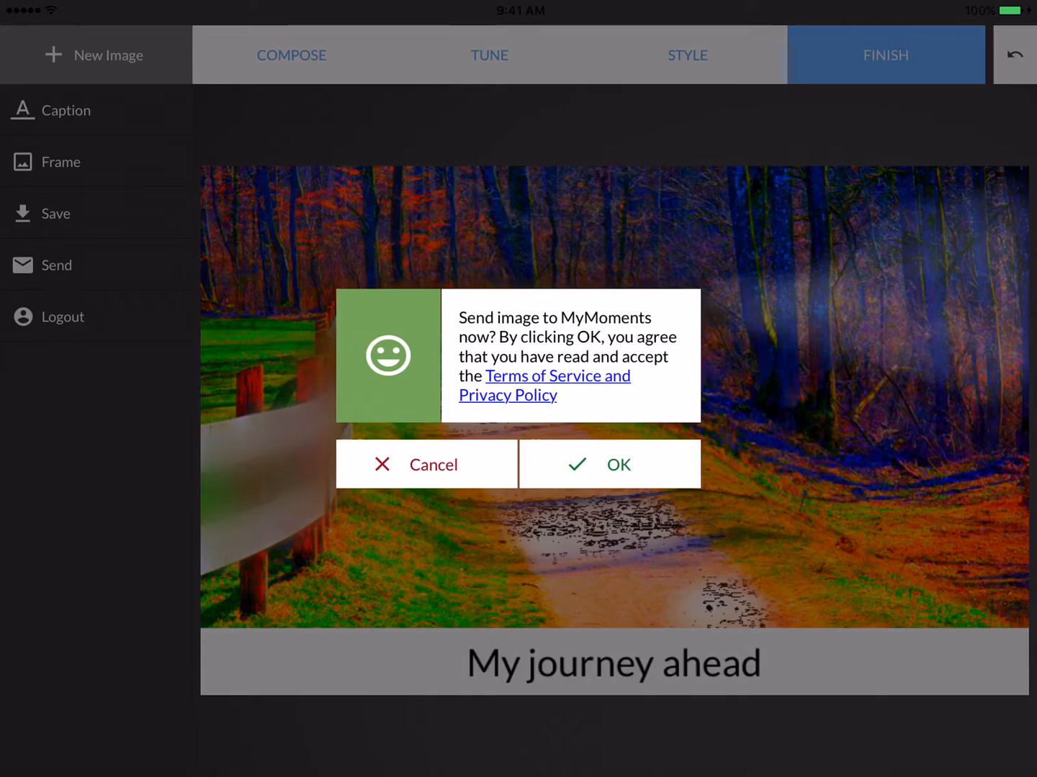
click(609, 464)
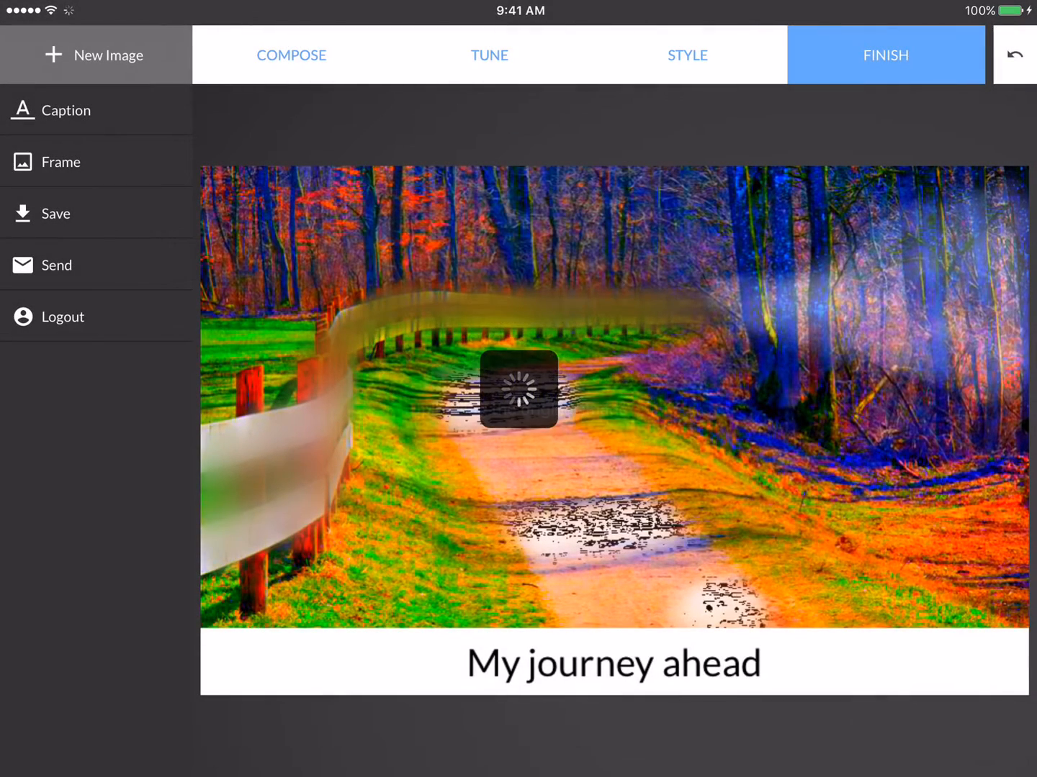